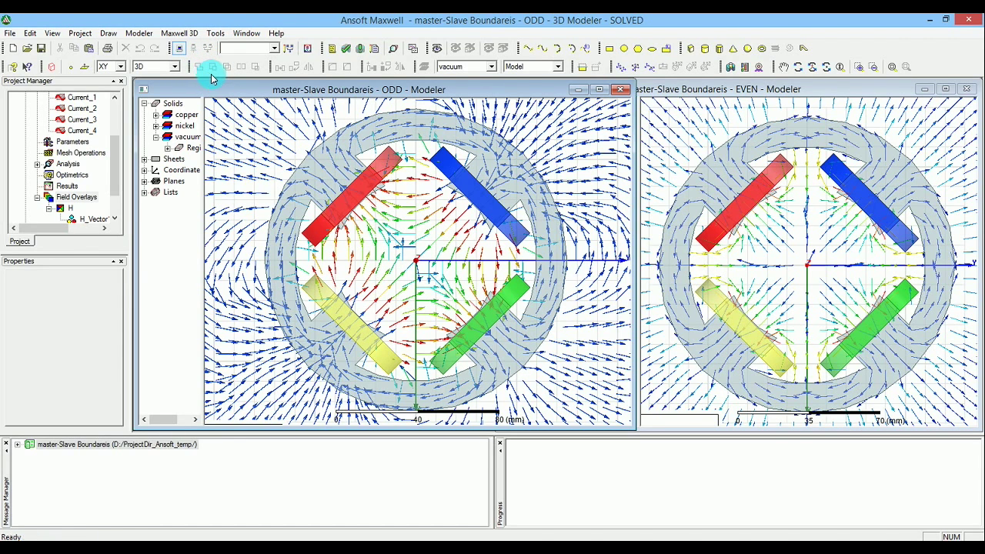
Copy the ODD magnetostatic design and paste the duplicate into the master-Slave Boundareis project.
mouse_move(211, 74)
mouse_down()
mouse_move(235, 67)
mouse_move(223, 68)
mouse_up()
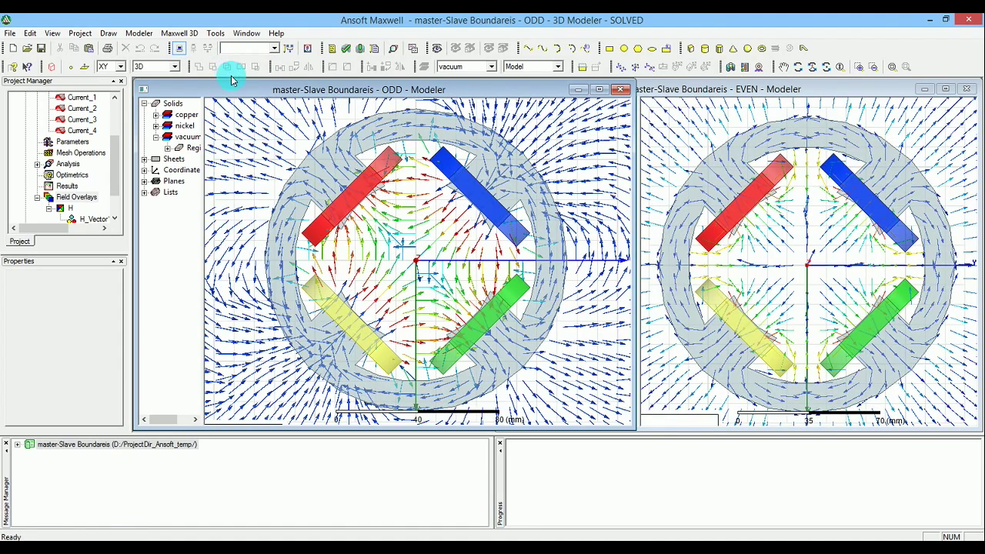
double_click(233, 86)
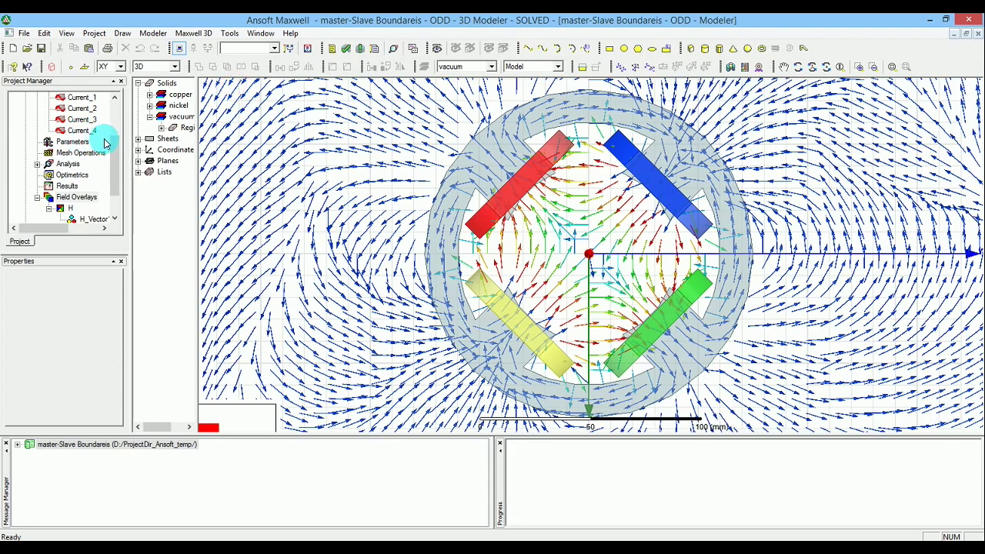
drag(115, 146, 116, 114)
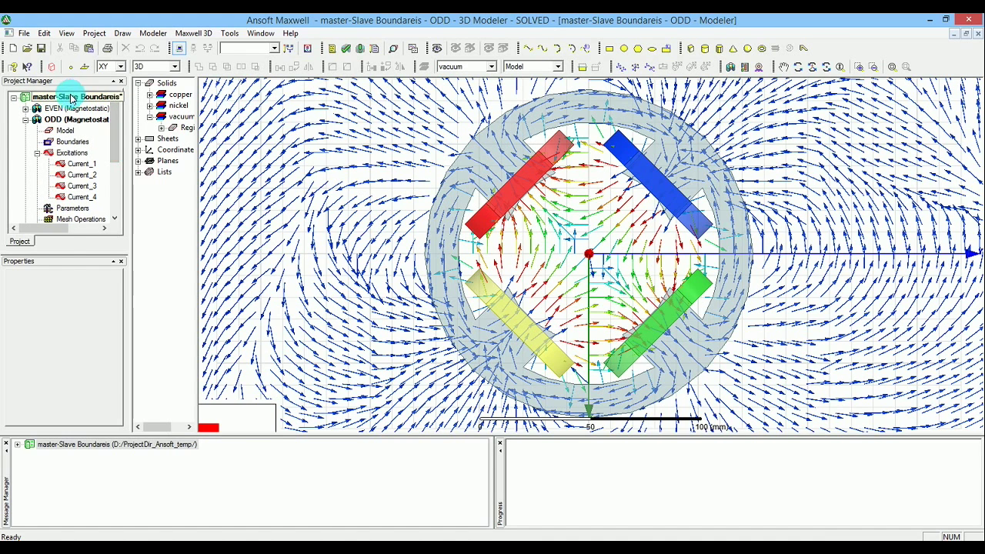
click(75, 119)
right_click(75, 120)
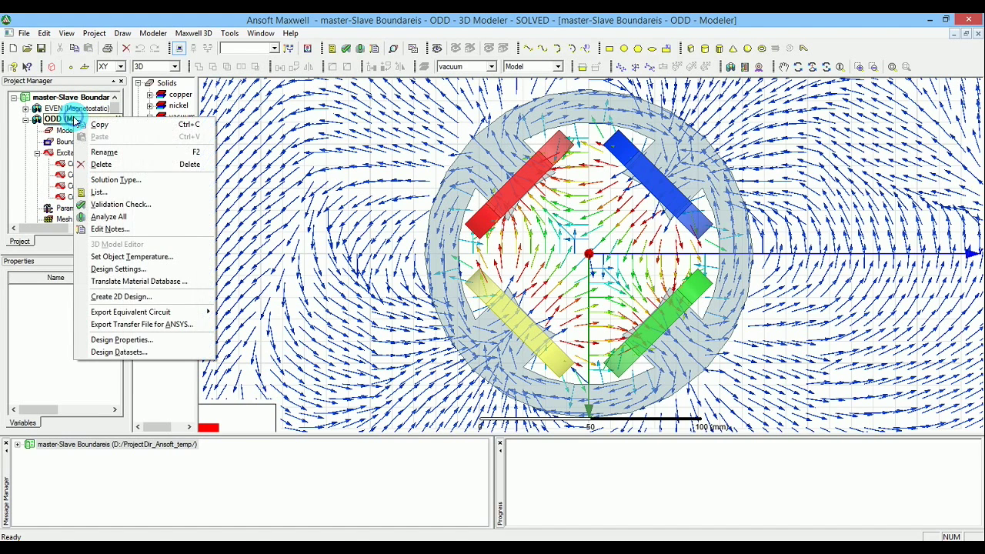
click(82, 125)
click(66, 96)
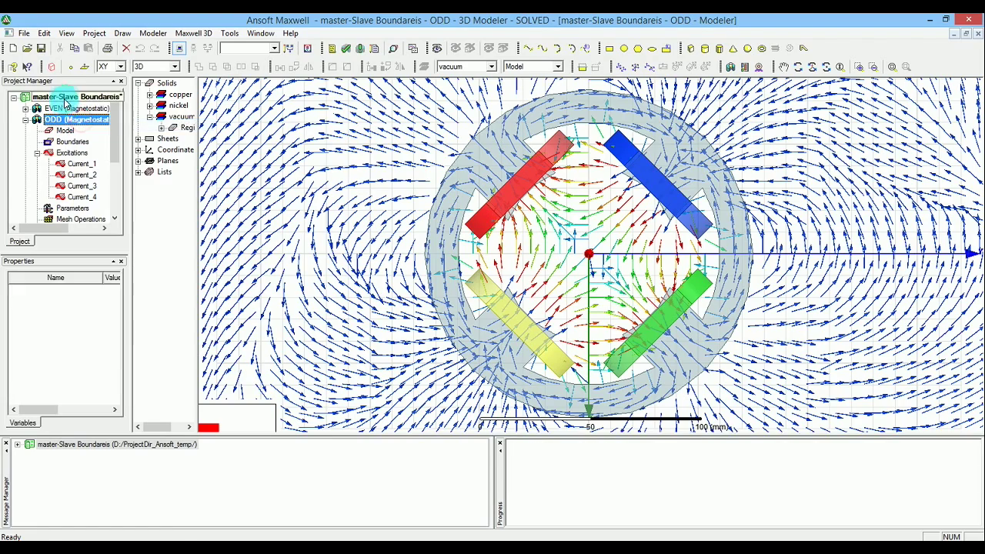
right_click(66, 97)
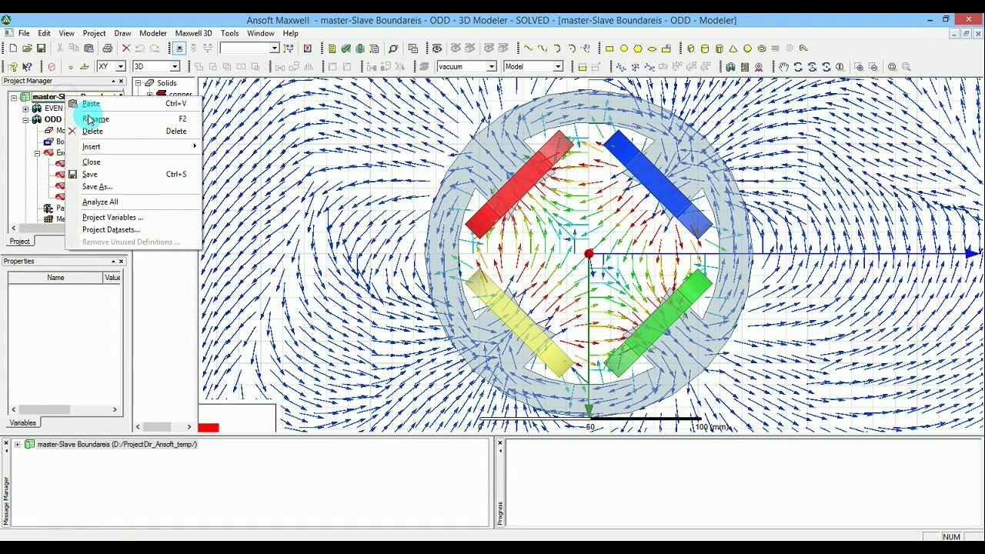
click(90, 105)
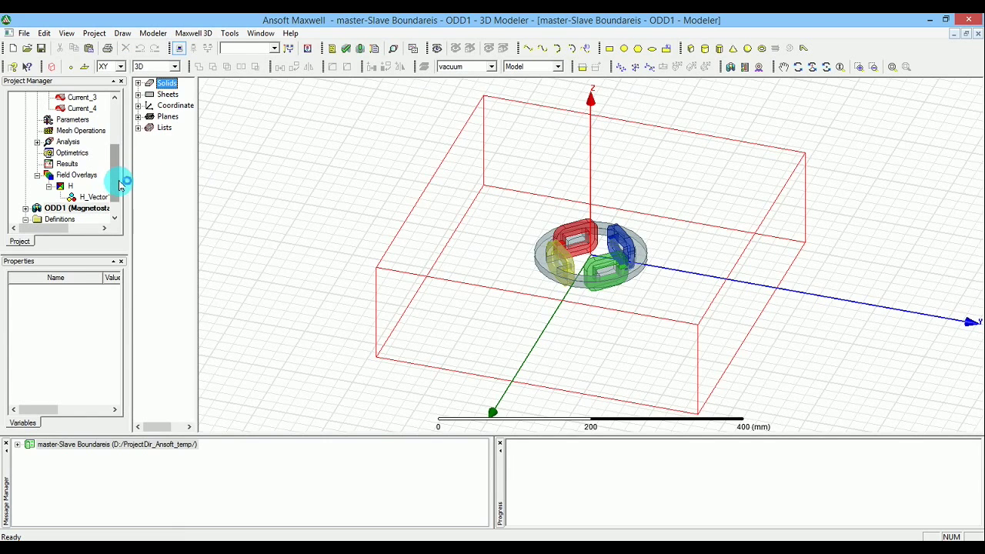
Rename the pasted copy of the ODD design as Split.
mouse_move(199, 170)
mouse_down()
mouse_move(255, 167)
mouse_move(206, 171)
mouse_up()
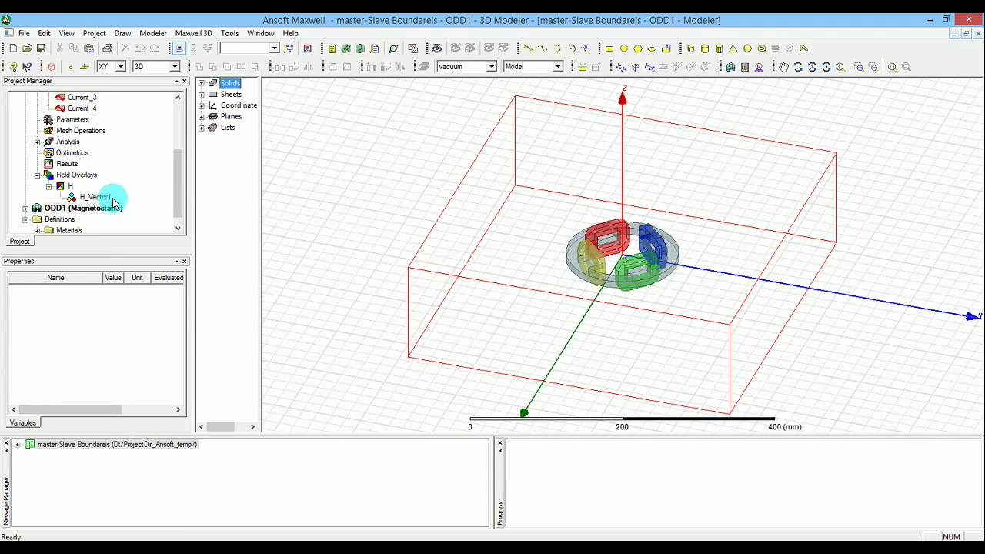
click(116, 209)
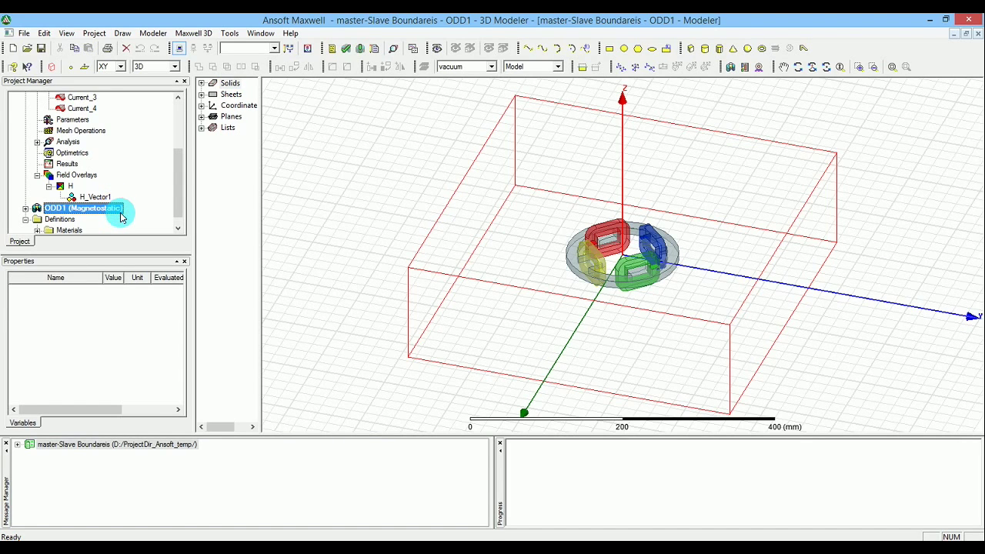
click(120, 210)
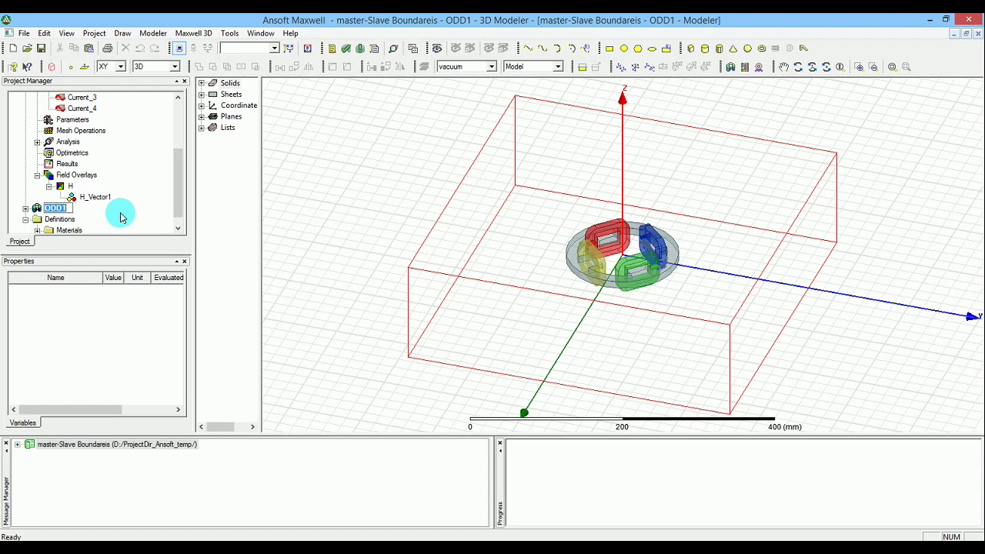
text(Split)
key(Return)
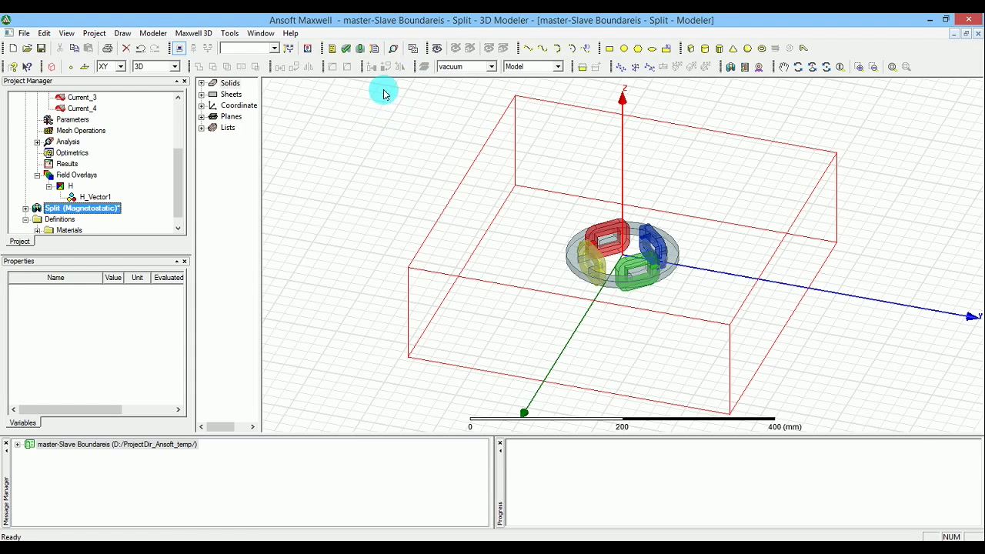
Split all objects in the model along the YZ plane, keeping the positive side and splitting the entire selection.
click(628, 222)
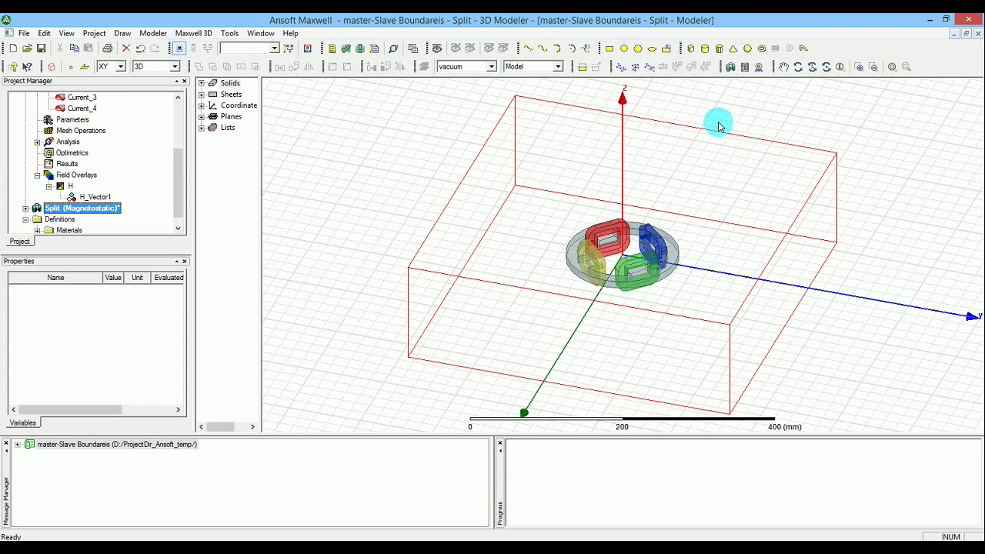
key(ctrl+a)
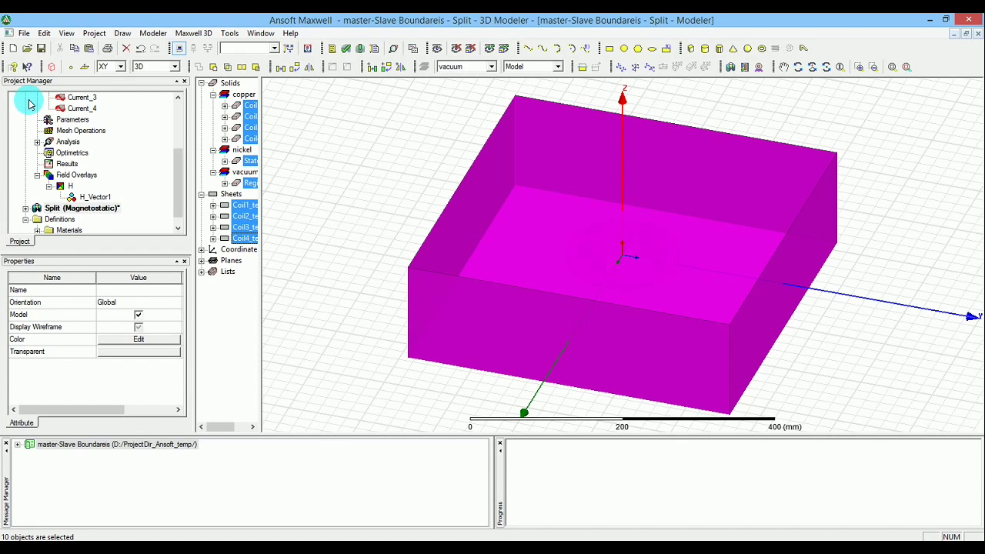
click(153, 33)
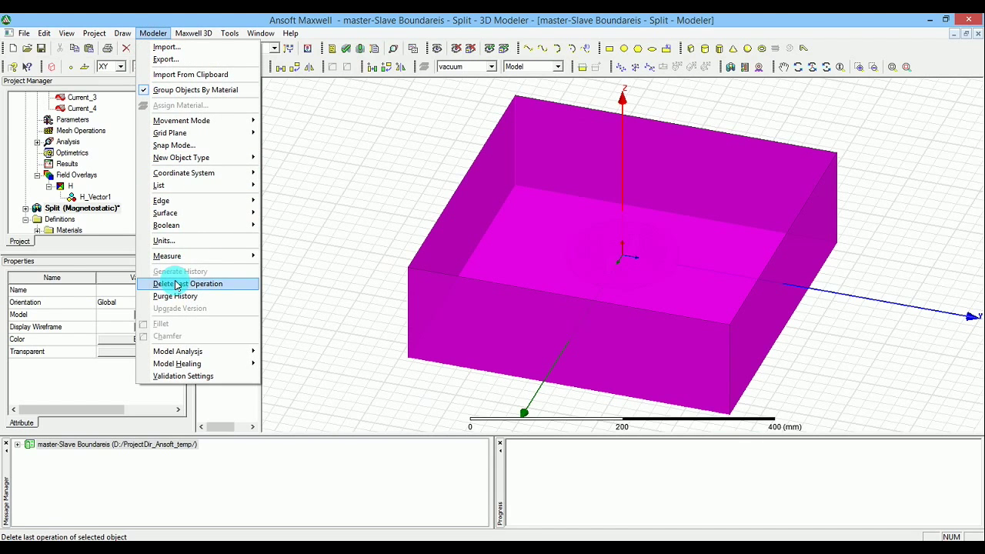
mouse_move(194, 226)
click(271, 258)
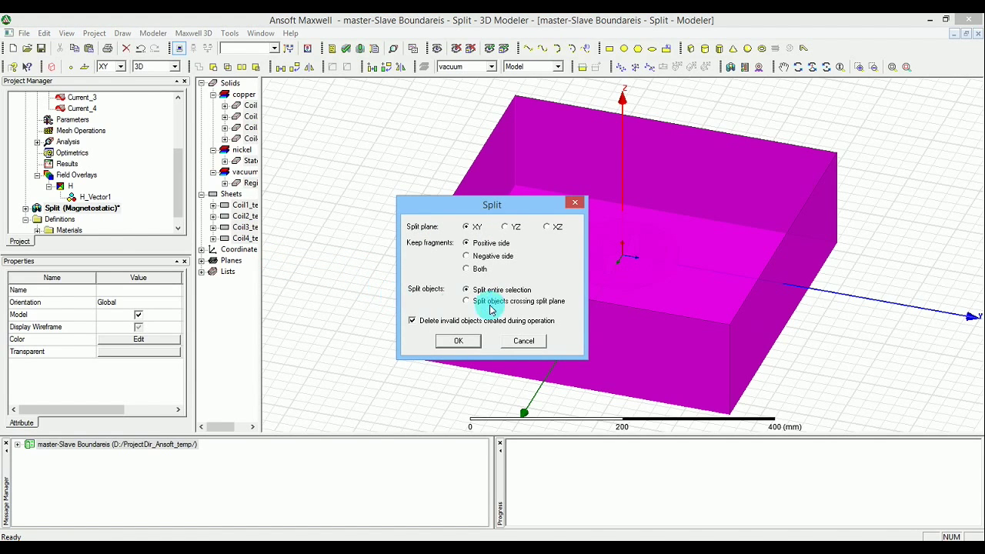
click(511, 230)
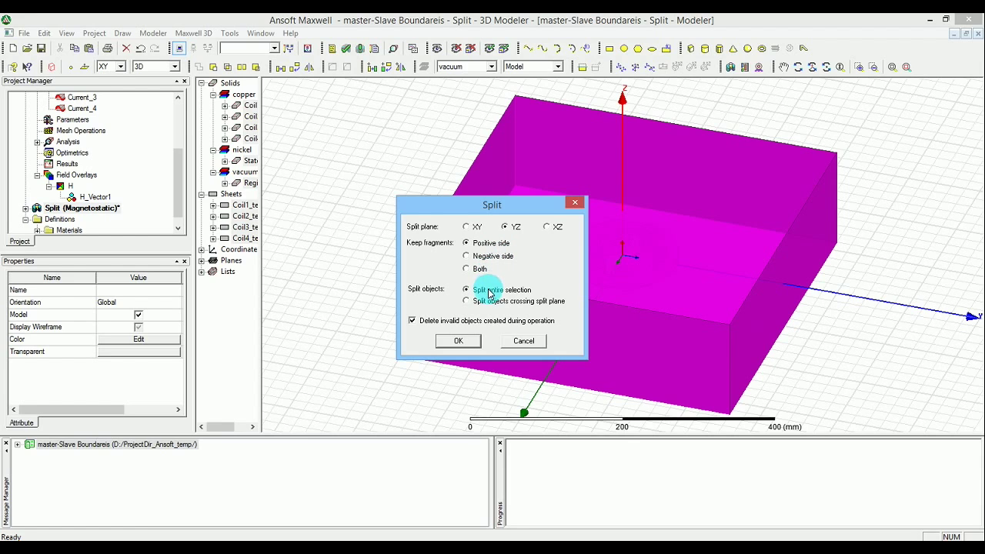
click(456, 343)
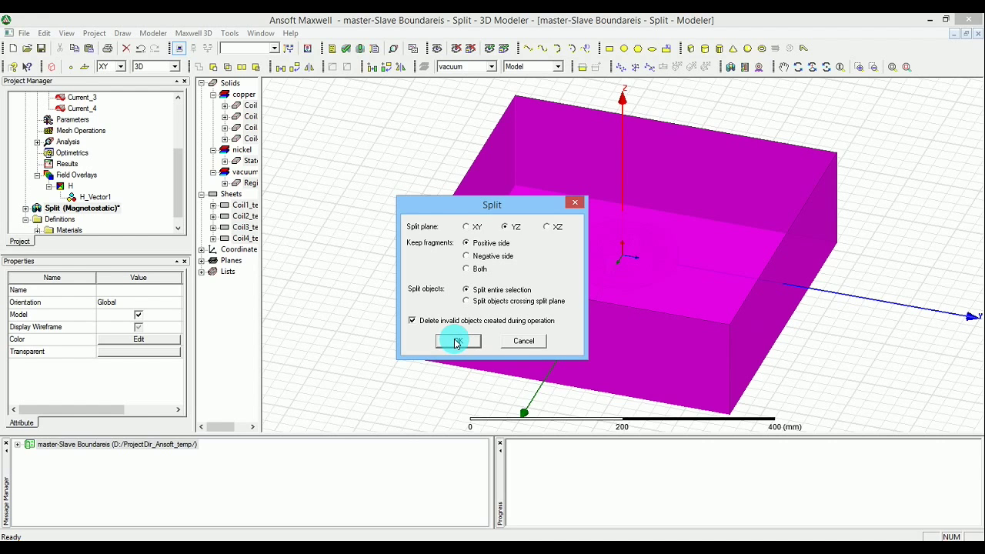
click(456, 343)
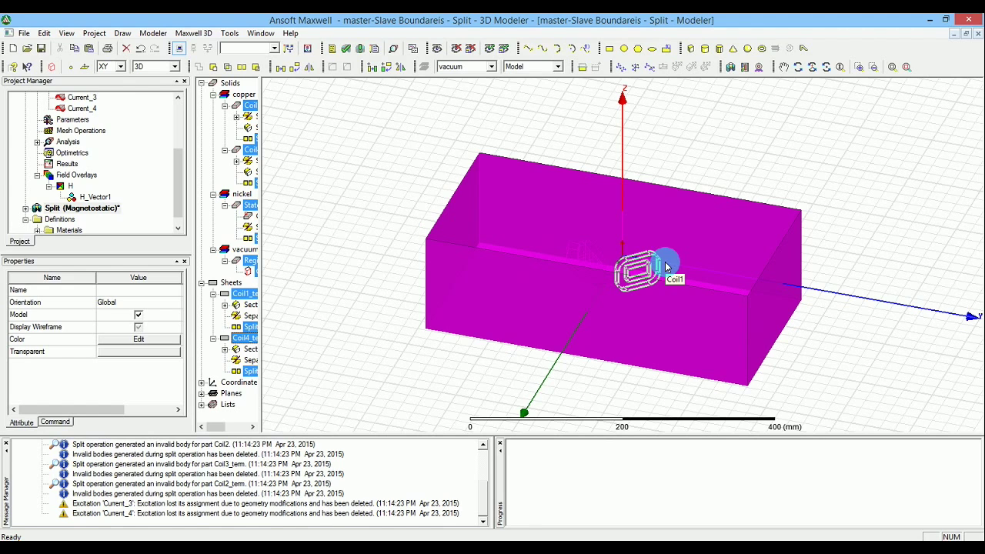
Split the remaining objects along the XZ plane, keeping the positive side, and clear the selection.
click(156, 35)
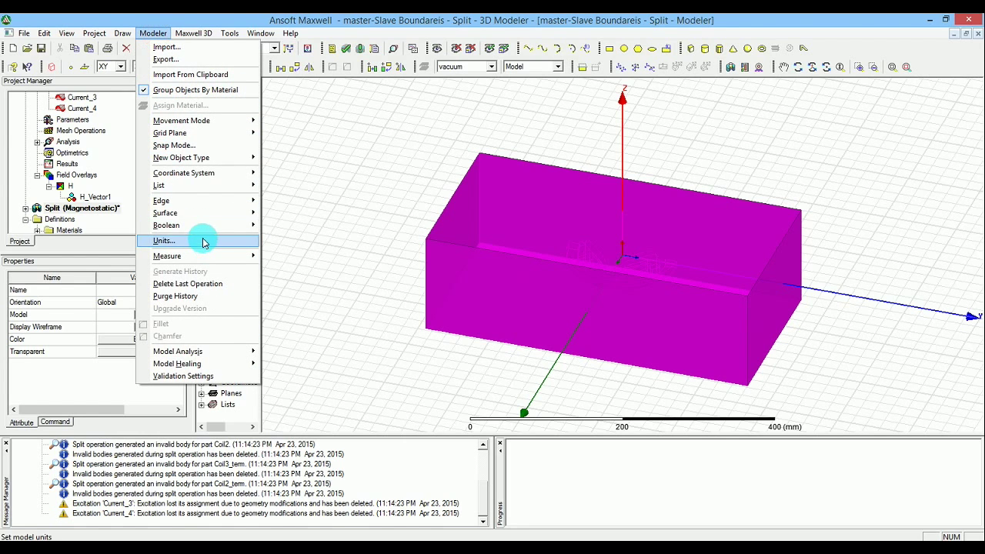
mouse_move(201, 231)
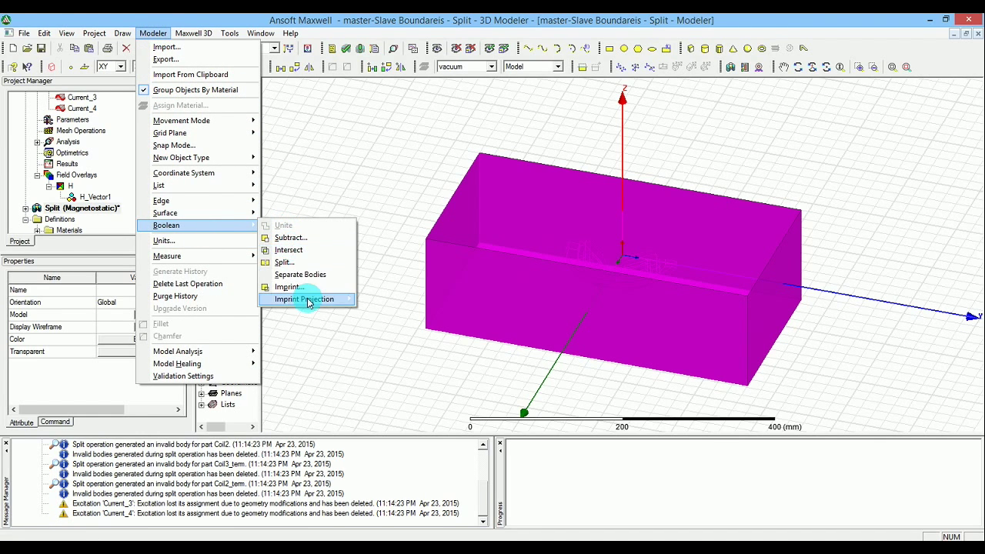
click(307, 264)
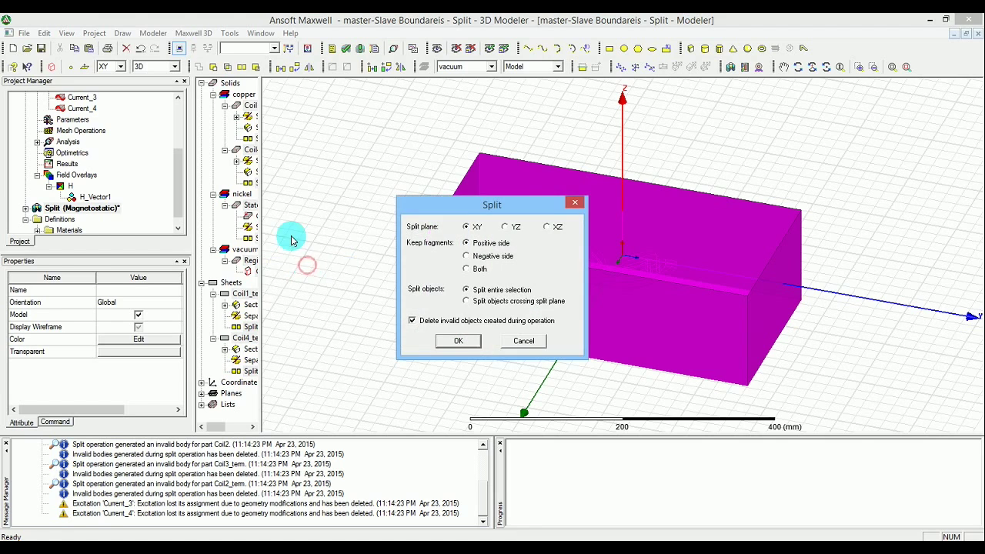
click(546, 226)
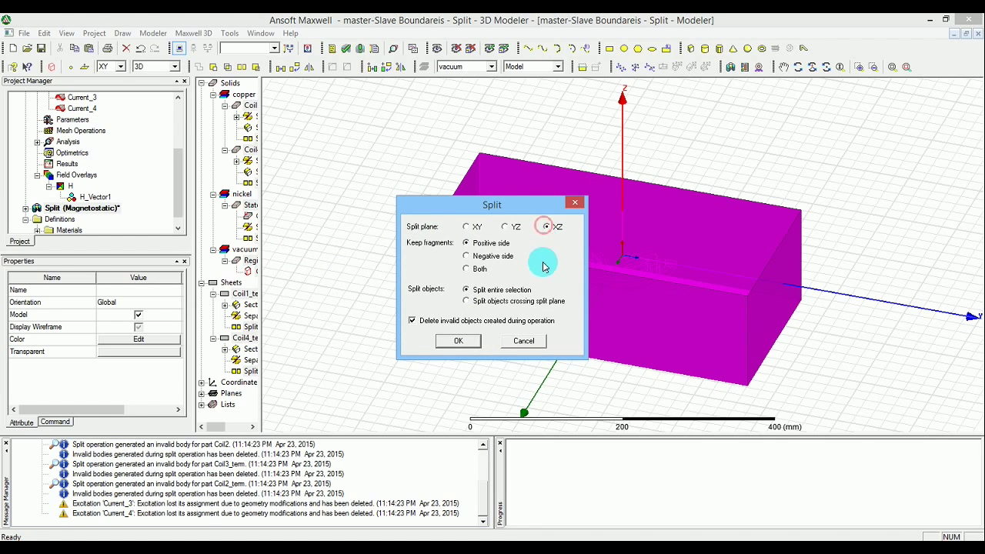
click(473, 341)
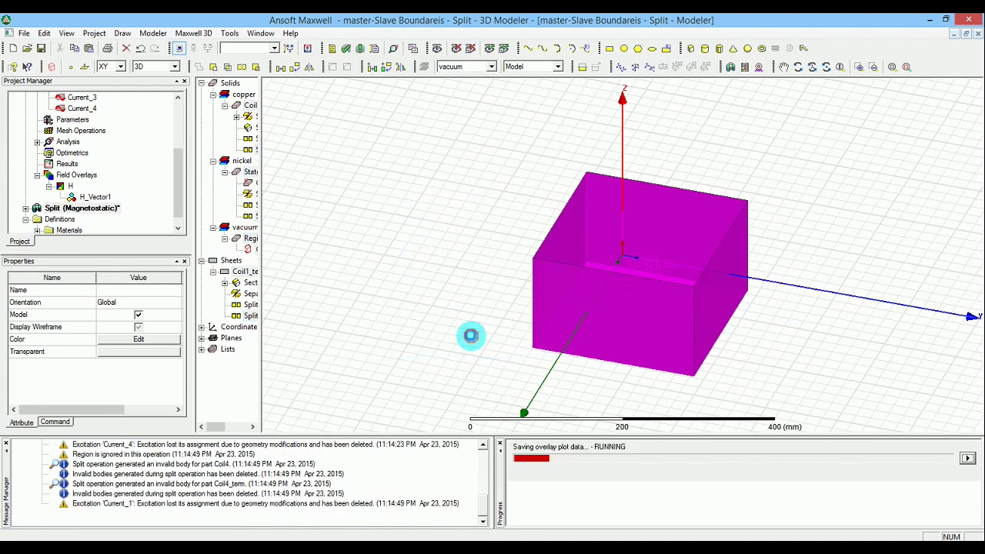
click(471, 336)
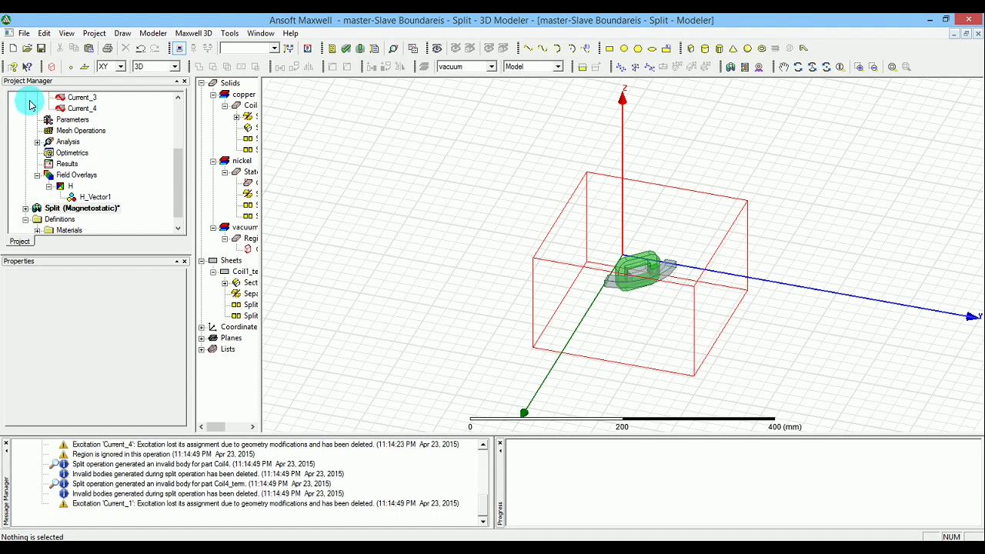
Check the remaining current excitation of the Split design and its properties.
click(178, 229)
click(25, 197)
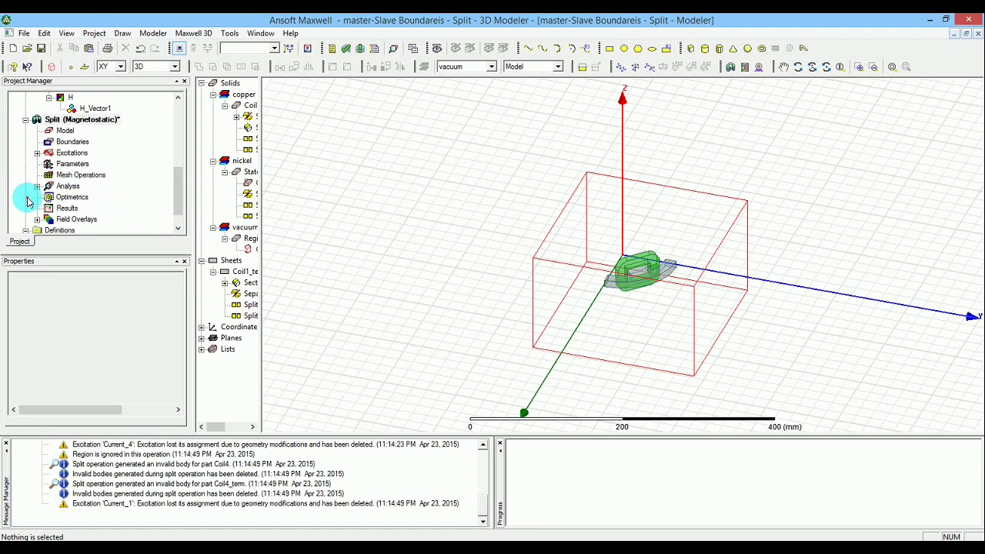
click(73, 153)
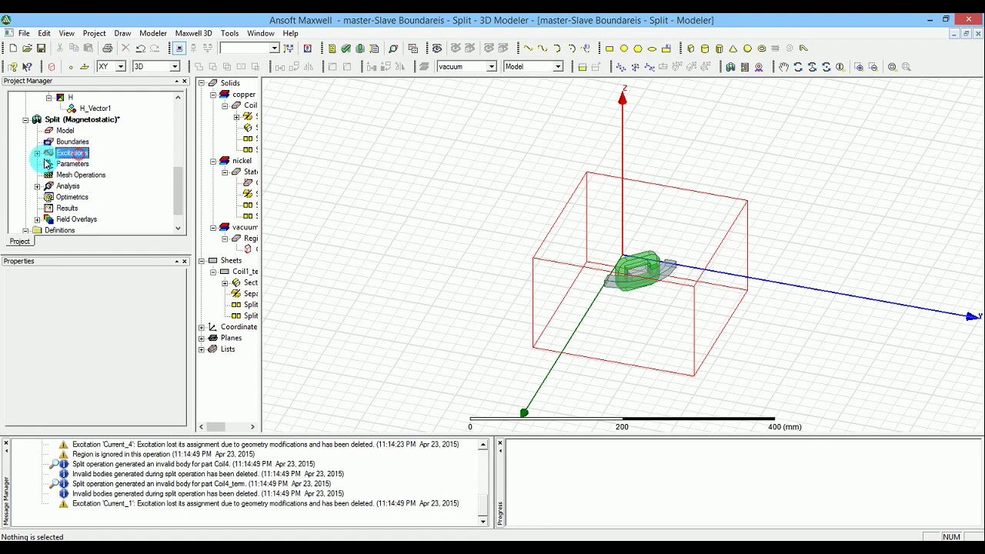
click(37, 153)
click(73, 164)
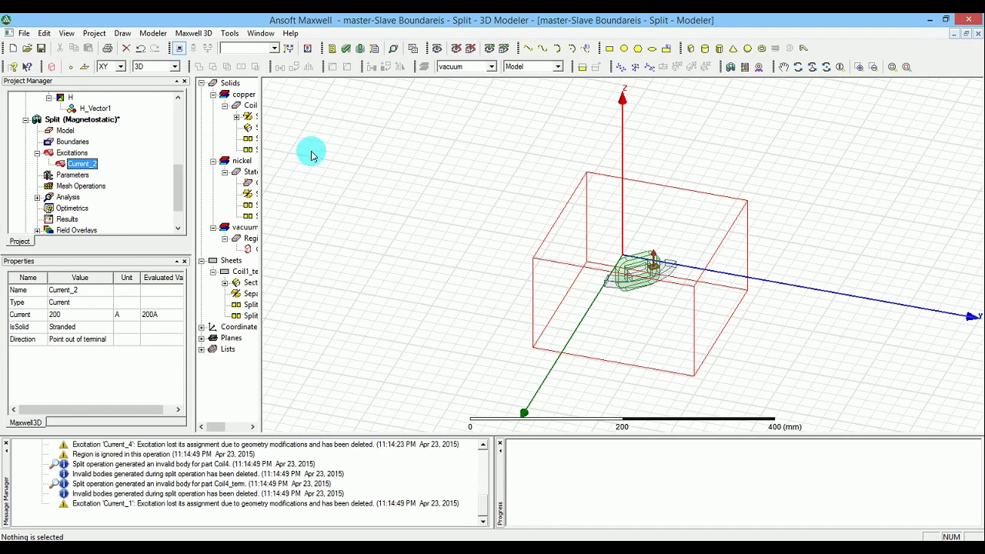
click(483, 239)
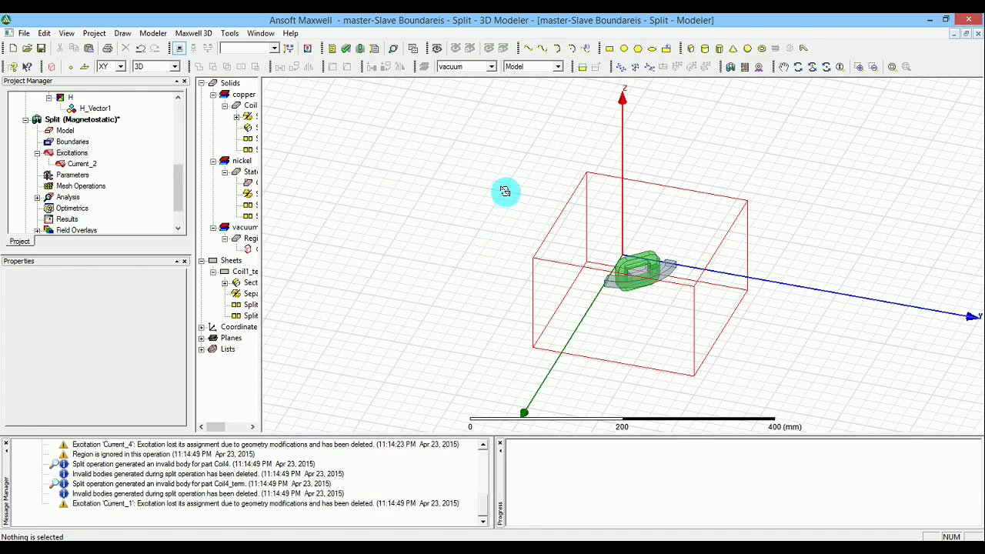
Open the Region's CreateRegion properties and set its -X padding data to 0.
click(623, 91)
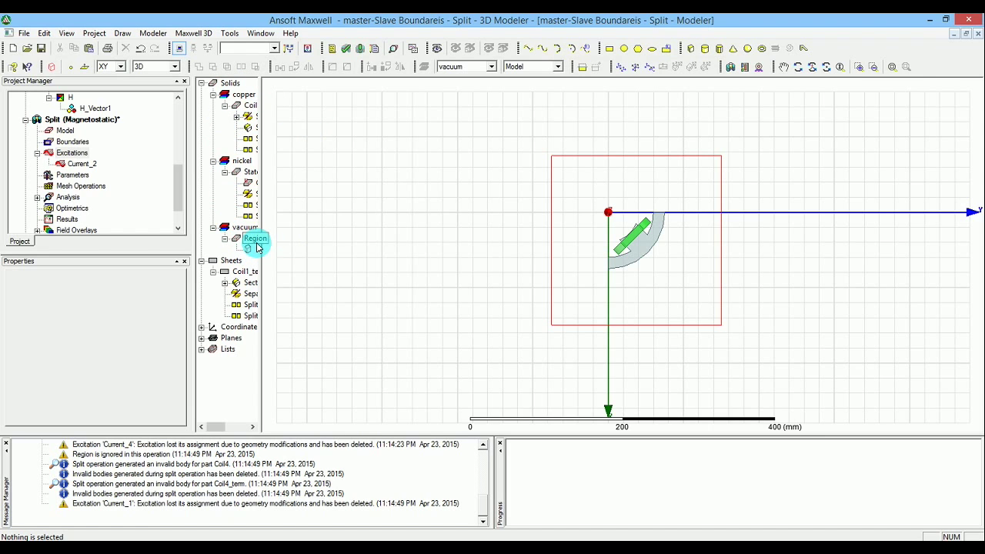
drag(261, 245, 284, 247)
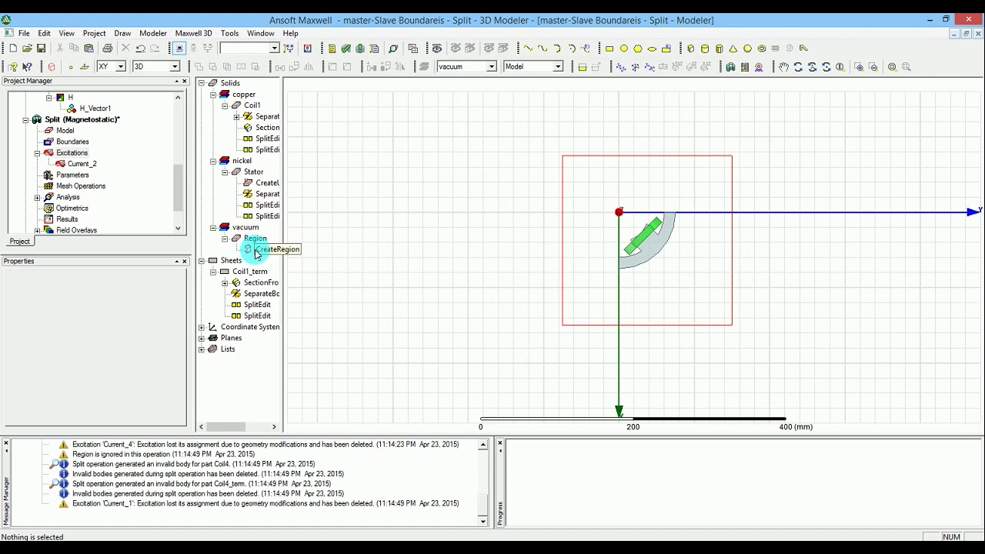
click(256, 252)
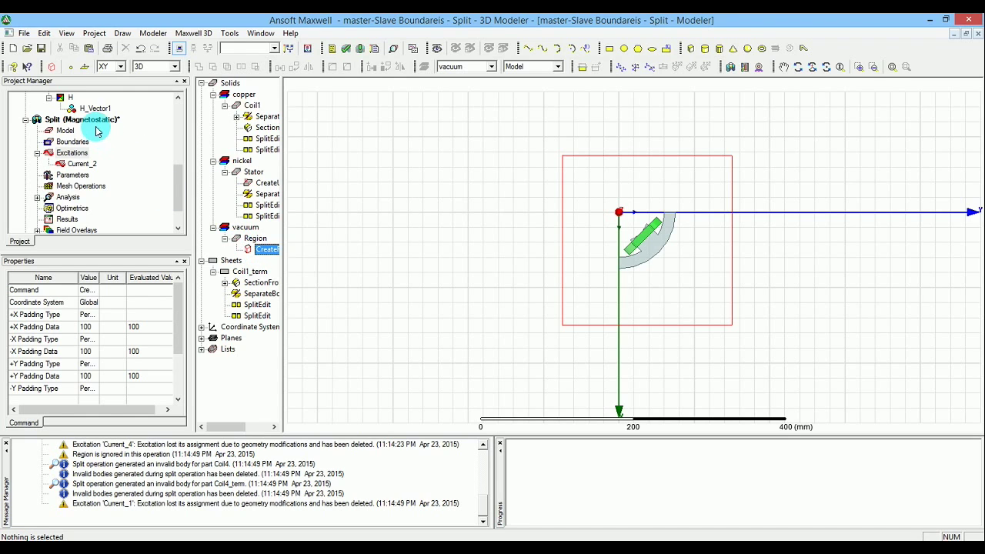
double_click(259, 250)
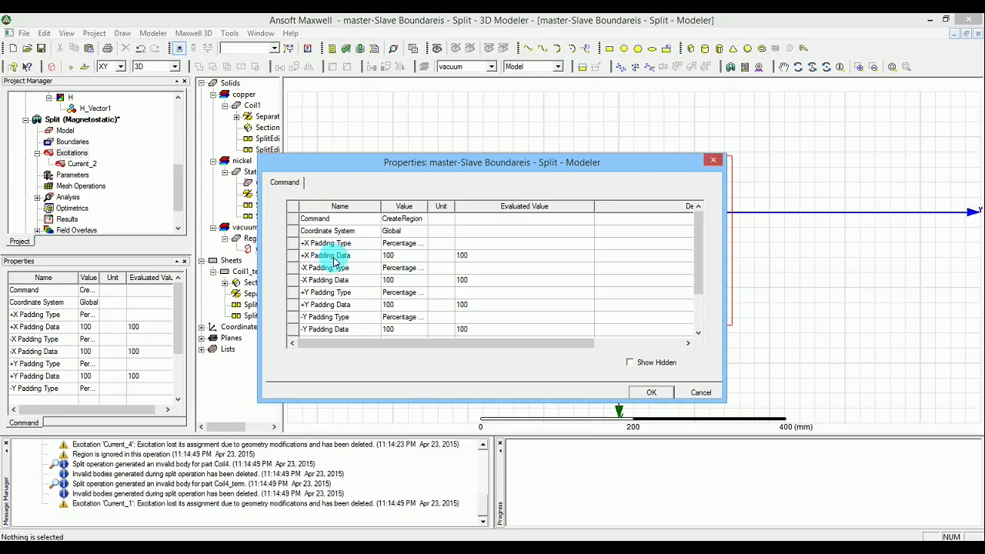
click(461, 269)
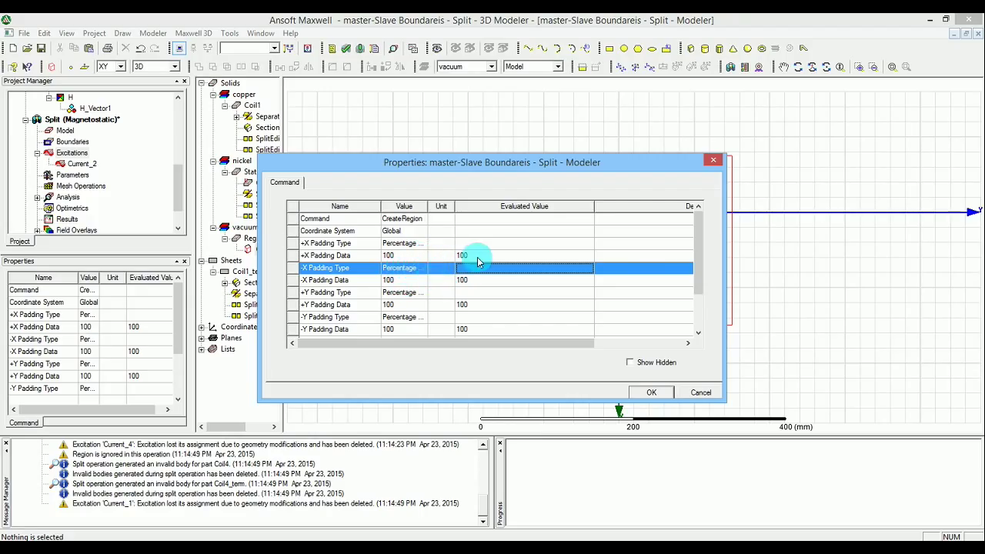
click(410, 269)
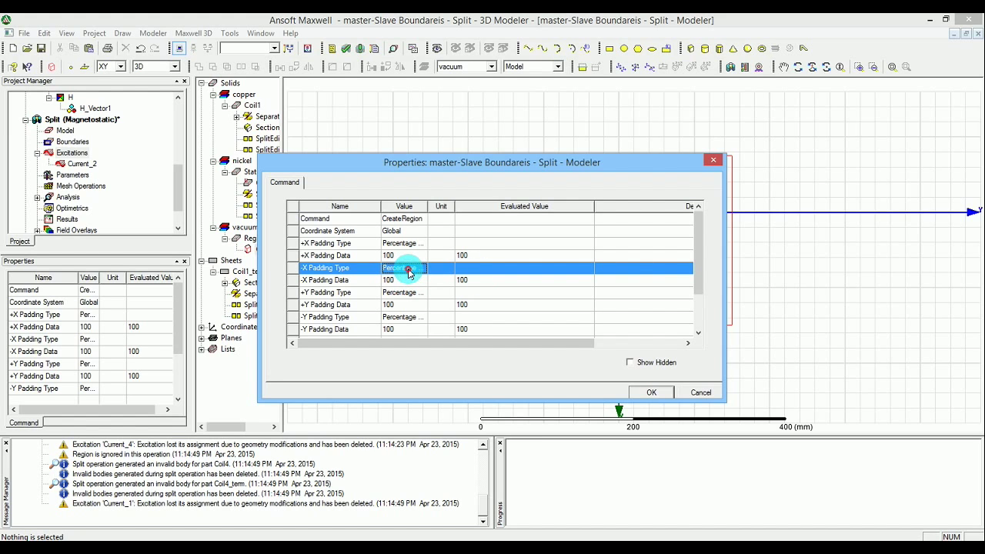
click(410, 281)
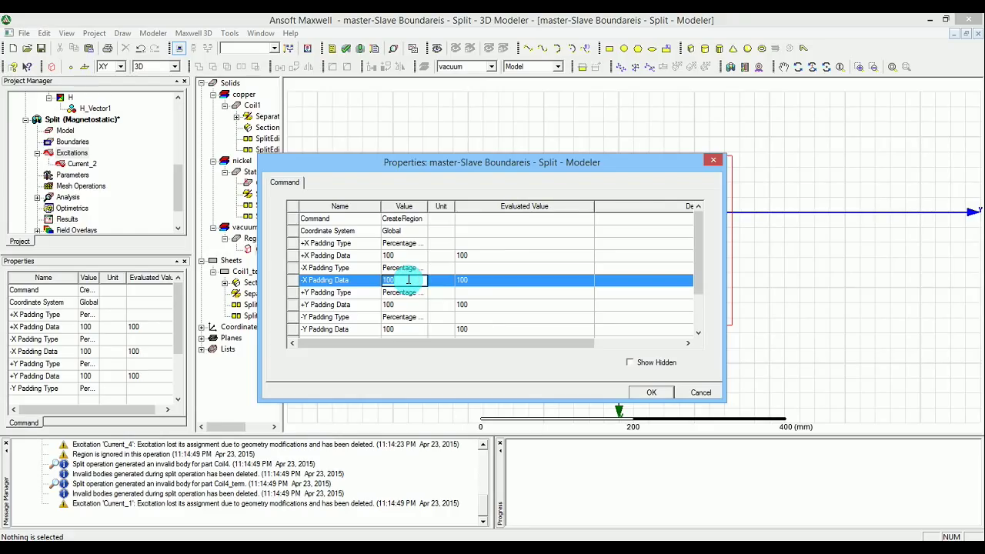
text(0)
key(Return)
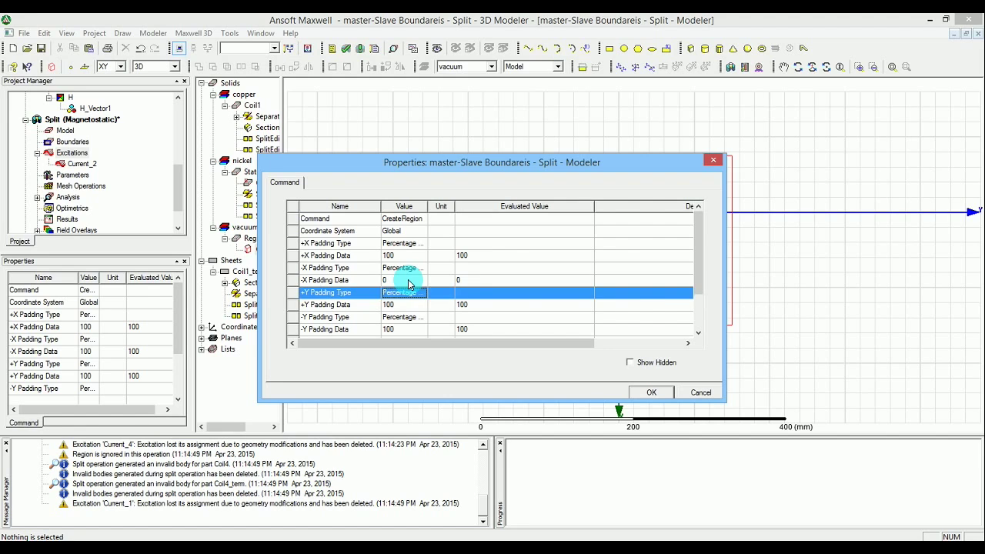
Set the Region's -Y padding data to 0 and apply the property changes.
key(Return)
key(Return)
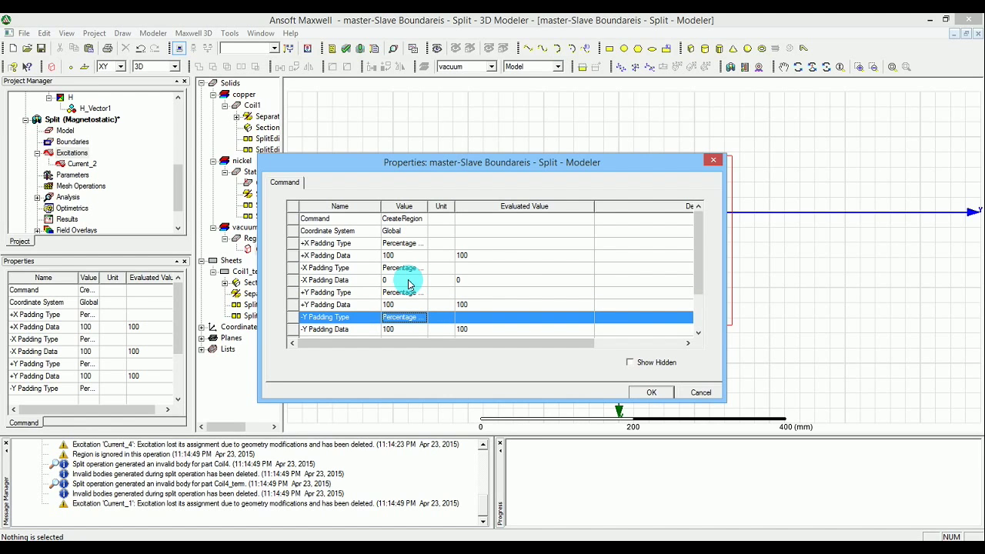
key(Return)
text(0)
key(Return)
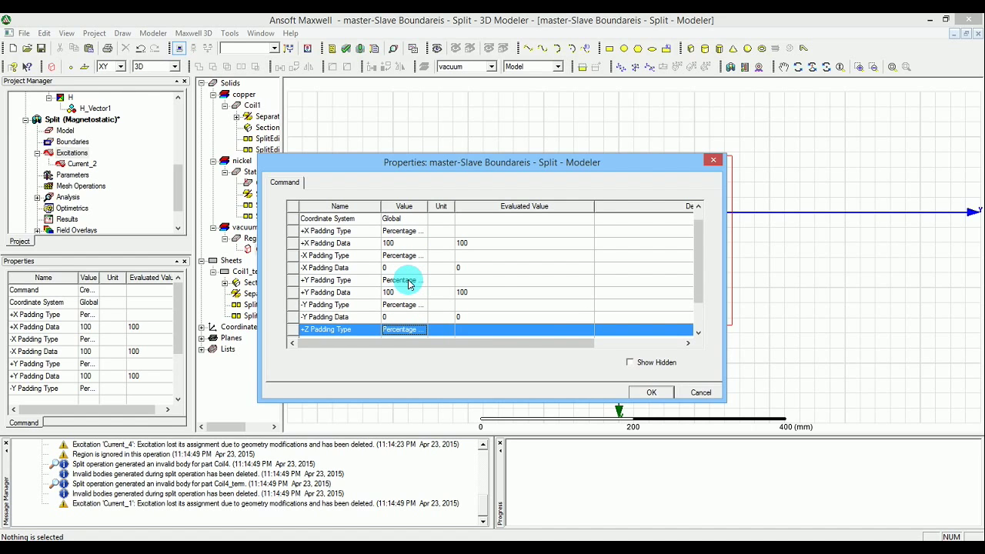
click(659, 393)
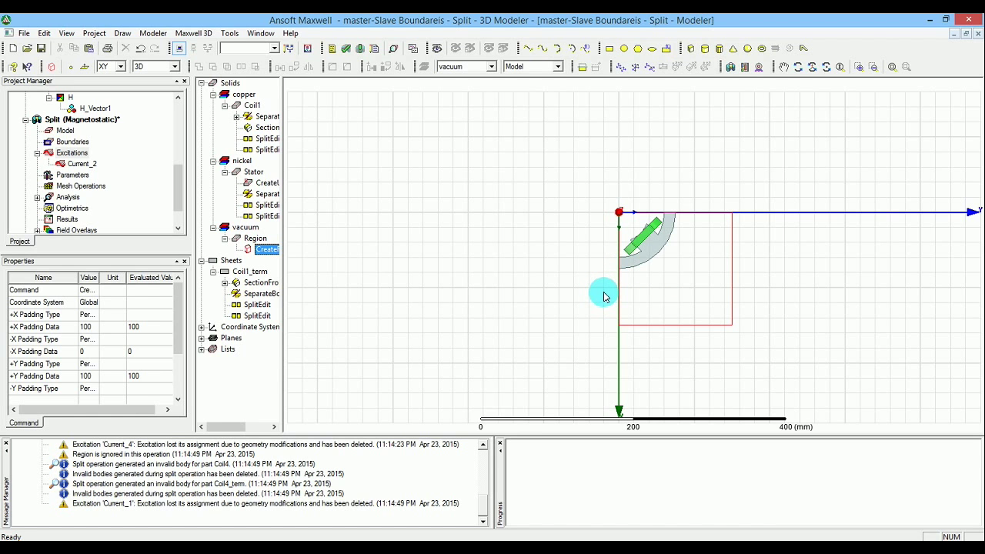
Select the Region face on the XZ plane and start assigning a master boundary to it.
mouse_move(609, 285)
alt+mouse_down()
mouse_move(631, 256)
mouse_move(636, 324)
mouse_move(641, 209)
mouse_move(626, 208)
alt+mouse_up()
alt+drag(728, 367, 524, 228)
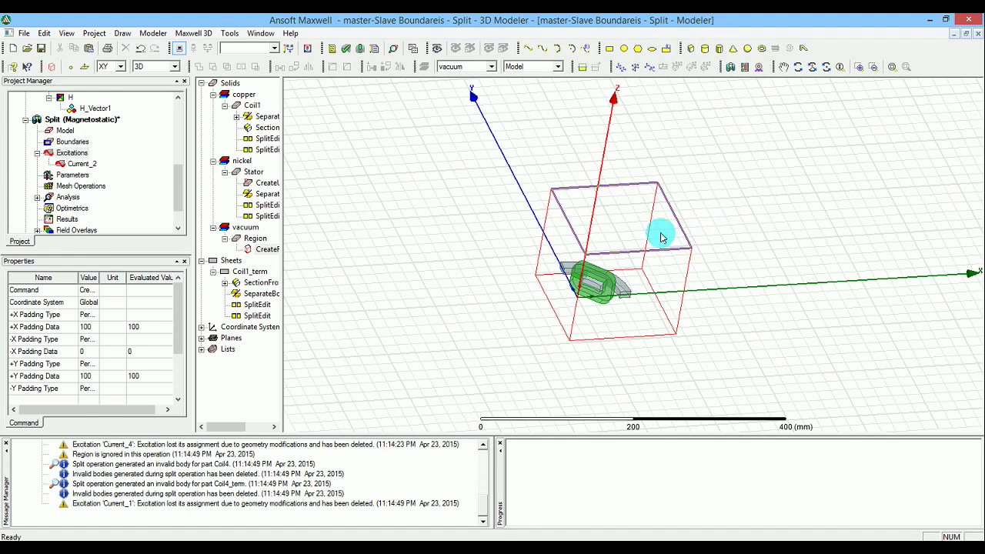
click(663, 300)
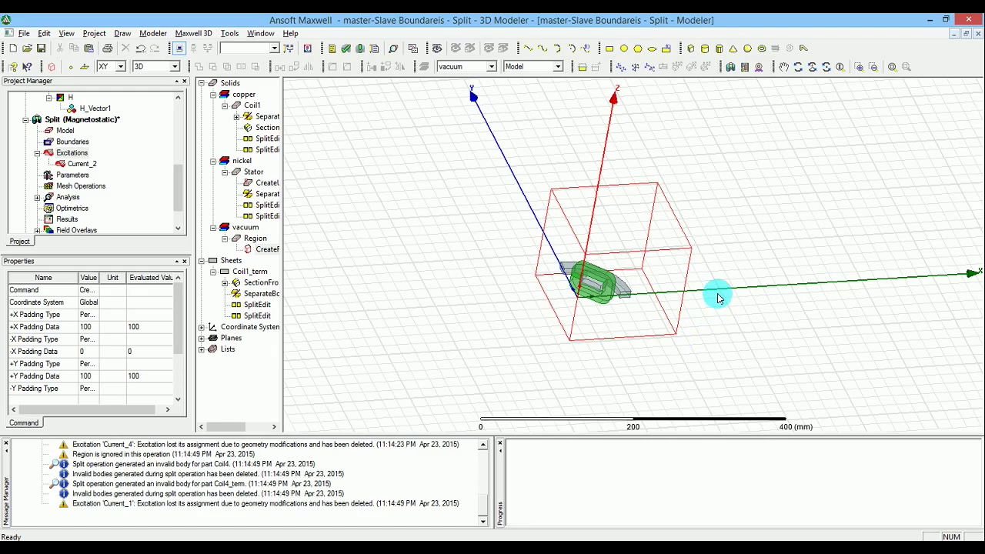
alt+drag(738, 299, 926, 193)
alt+drag(810, 178, 825, 215)
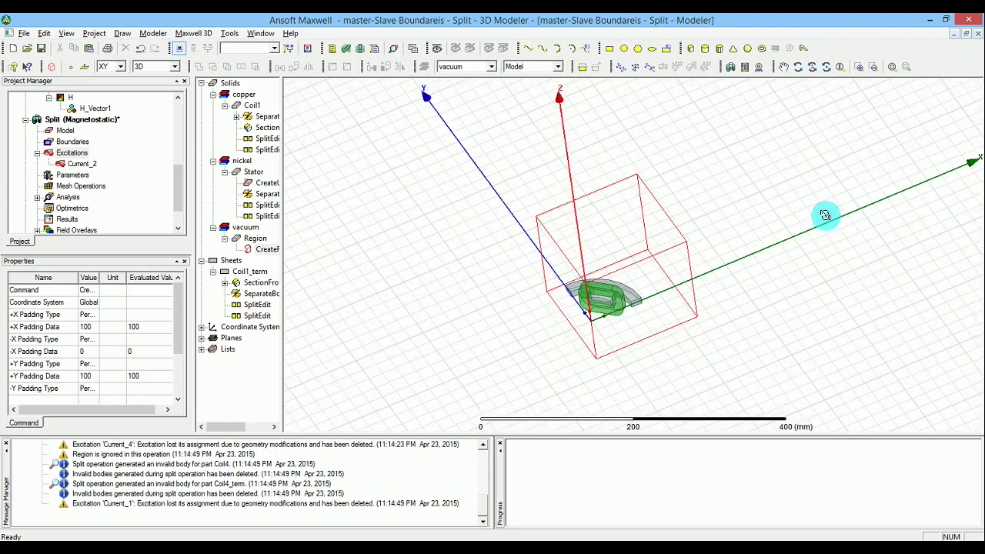
click(838, 67)
drag(632, 348, 622, 197)
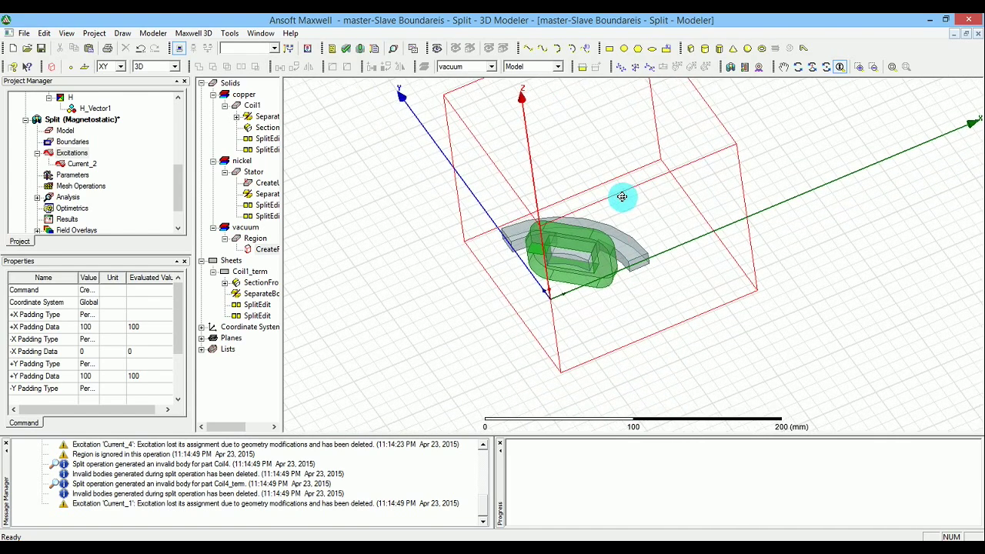
key(Escape)
click(648, 250)
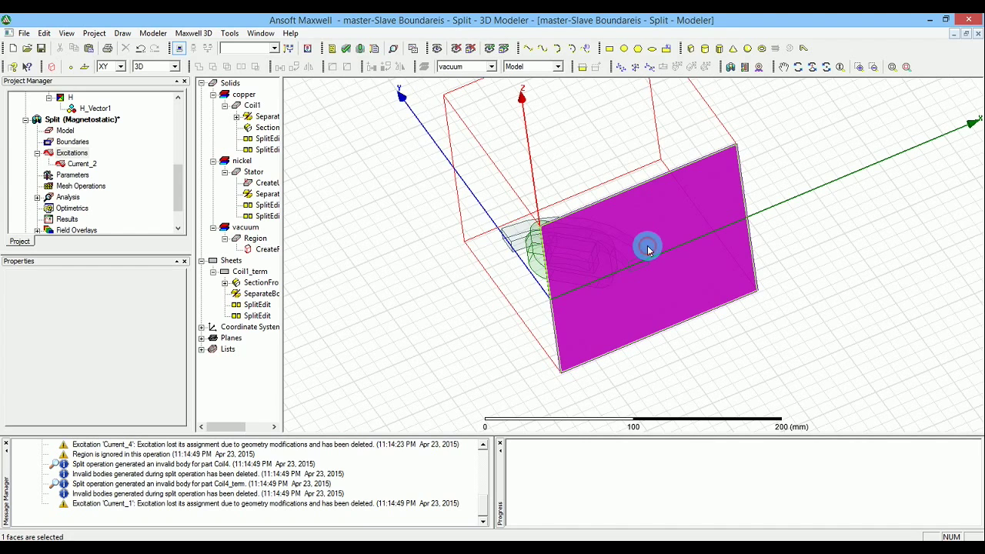
right_click(647, 250)
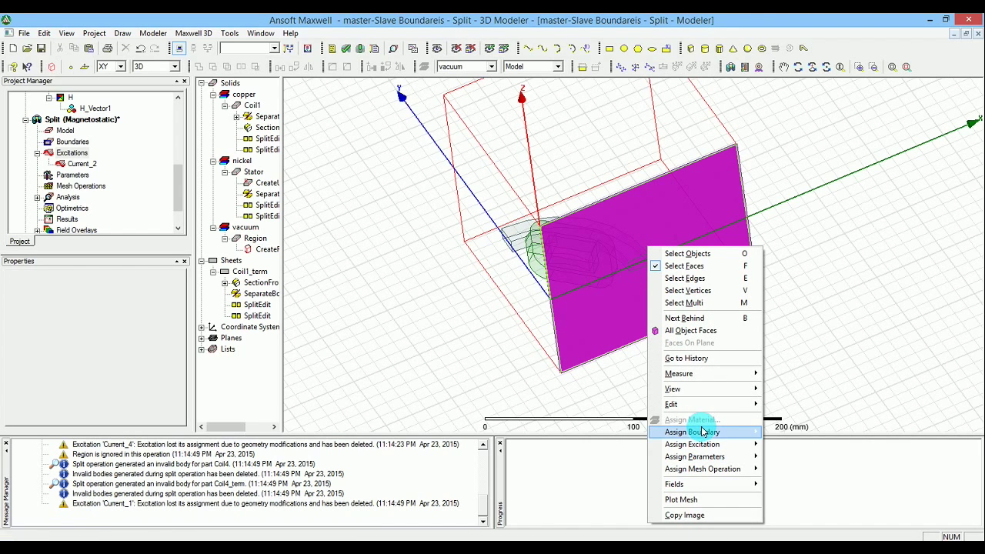
mouse_move(701, 430)
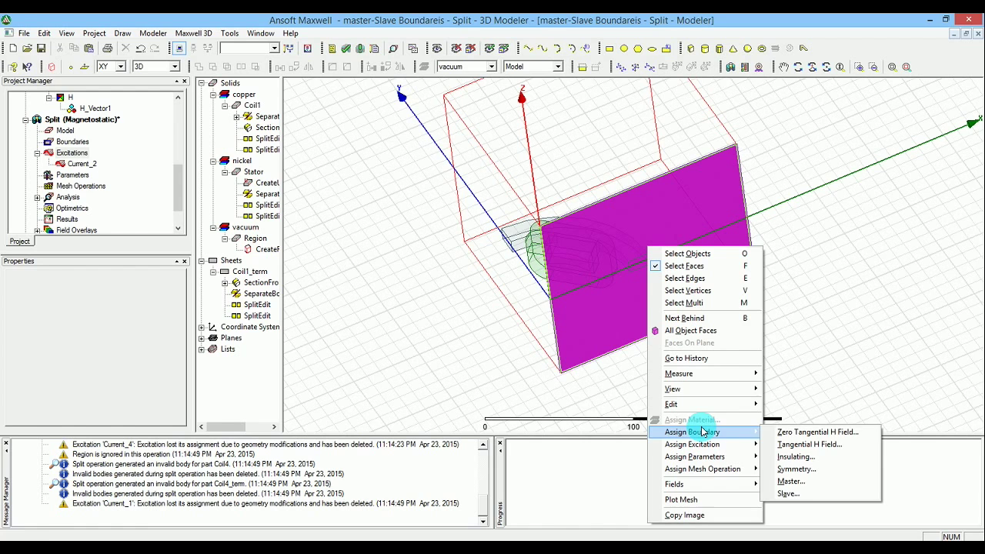
click(807, 485)
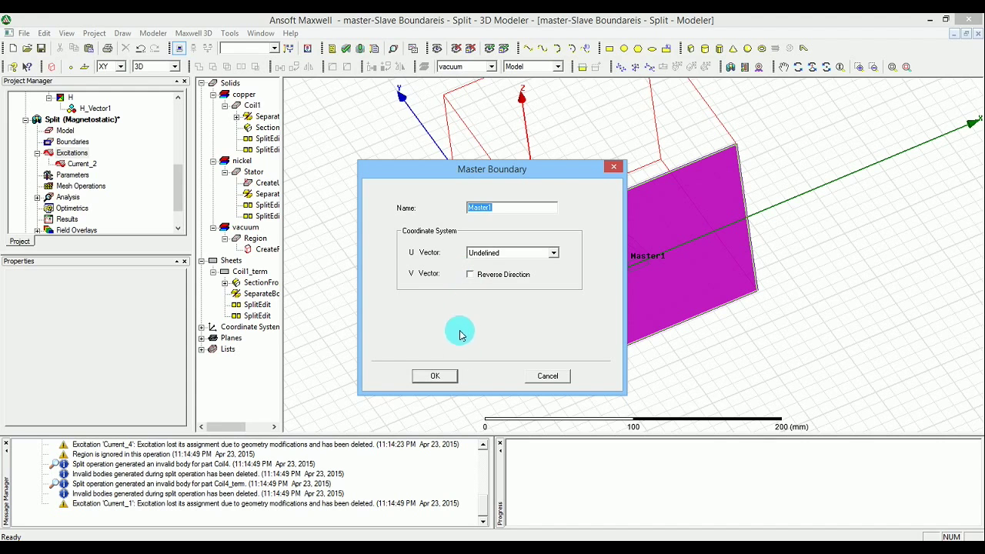
click(440, 376)
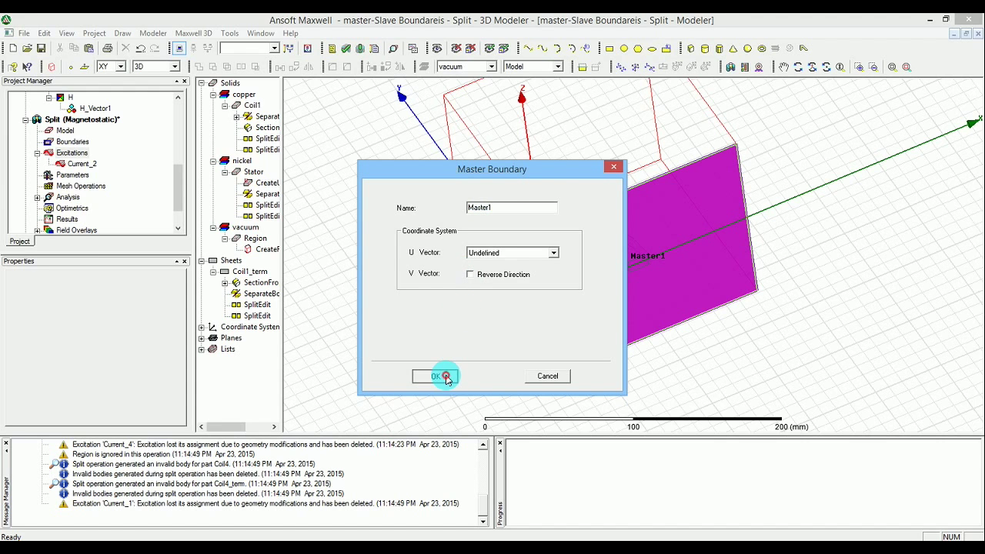
Define the master boundary's U vector from the origin to 1 mm along Z and accept the boundary.
click(475, 253)
click(479, 270)
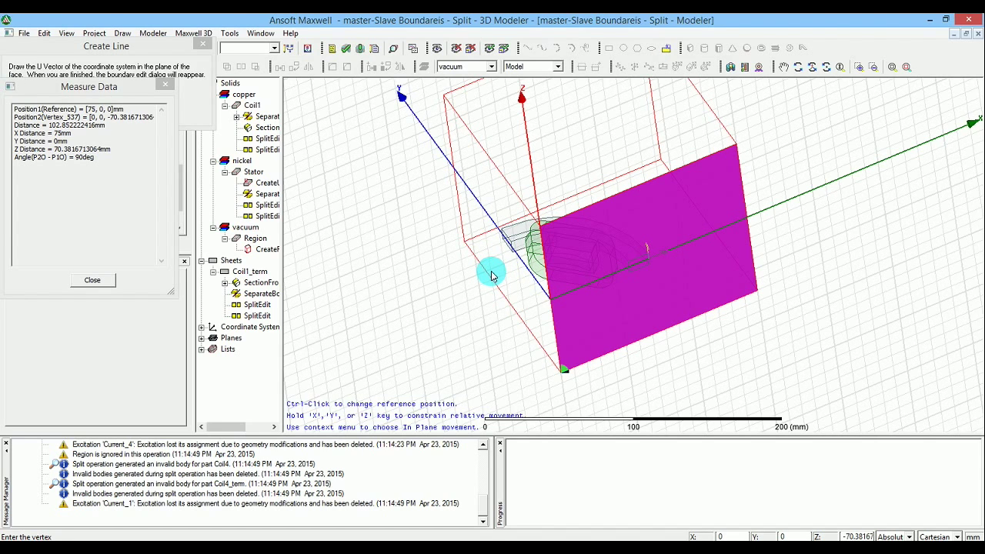
key(Tab)
key(Tab)
key(Tab)
text(0)
key(Return)
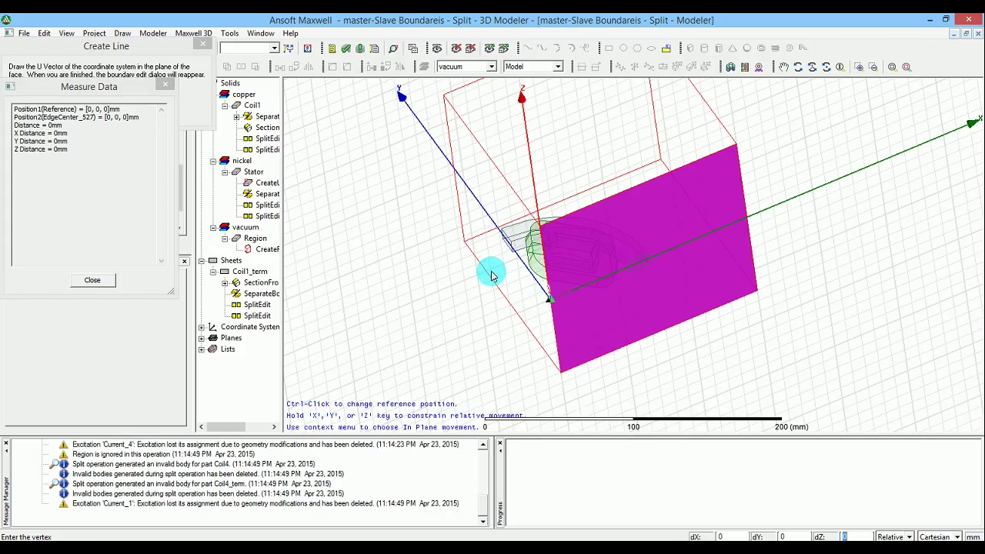
text(1)
key(Return)
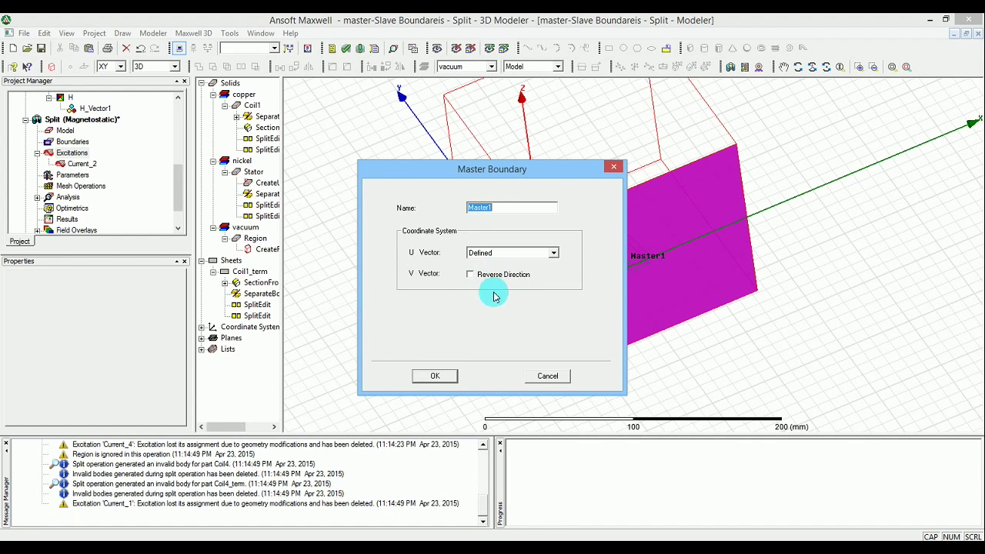
click(452, 375)
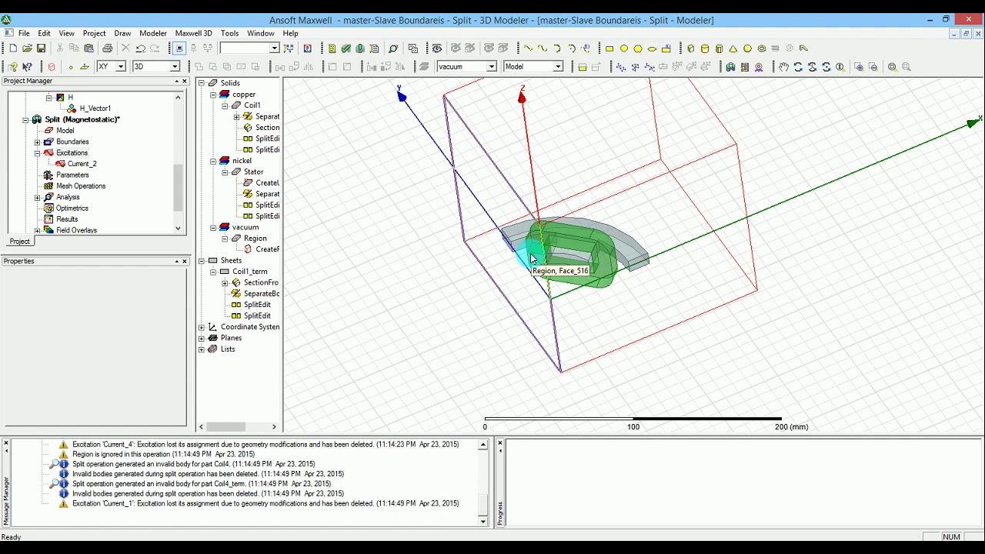
Select the Region face on the YZ plane and start assigning a slave boundary to it.
click(499, 227)
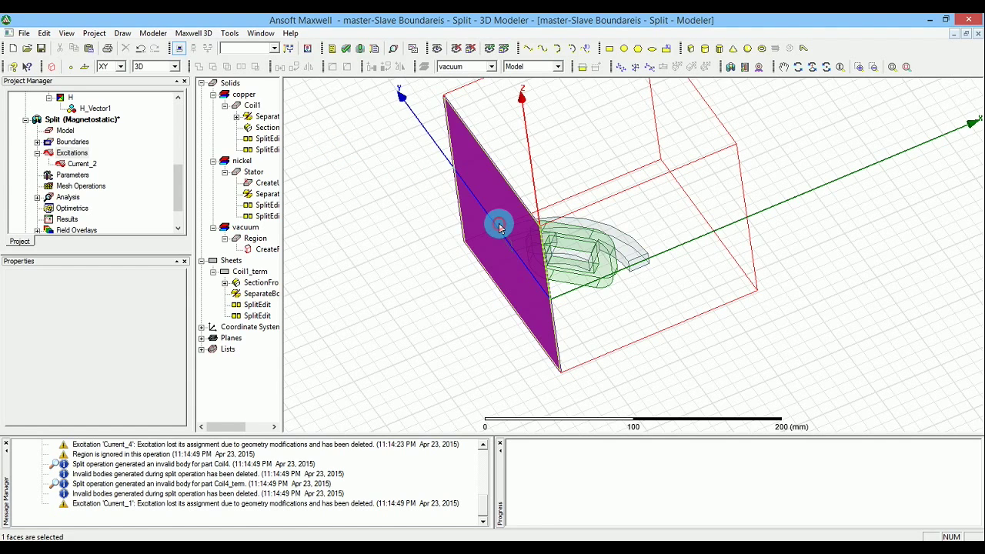
right_click(498, 227)
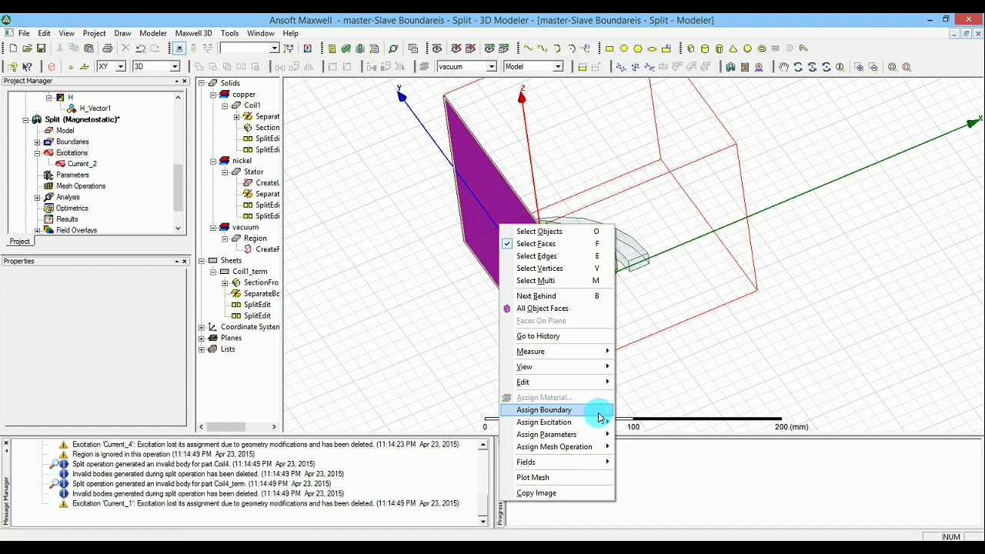
mouse_move(599, 416)
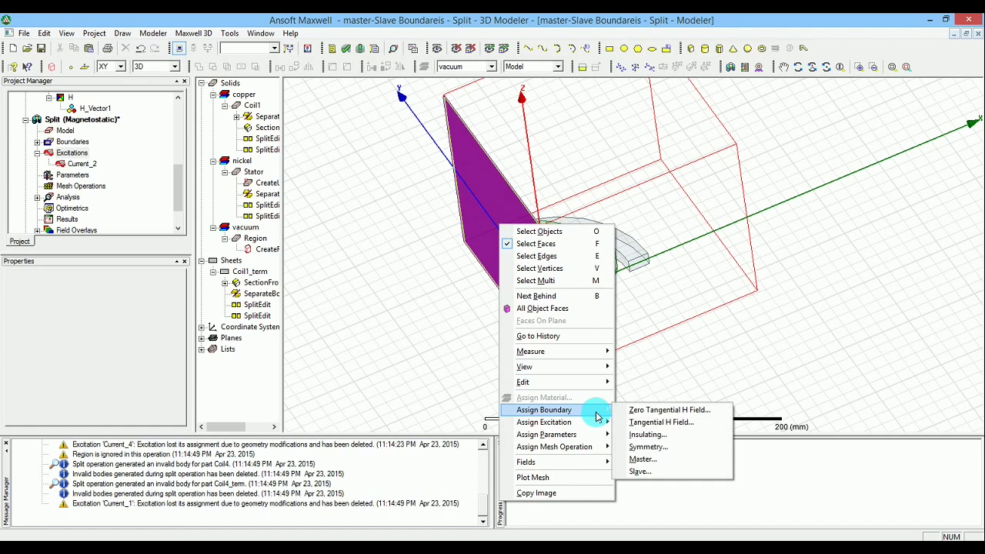
click(642, 473)
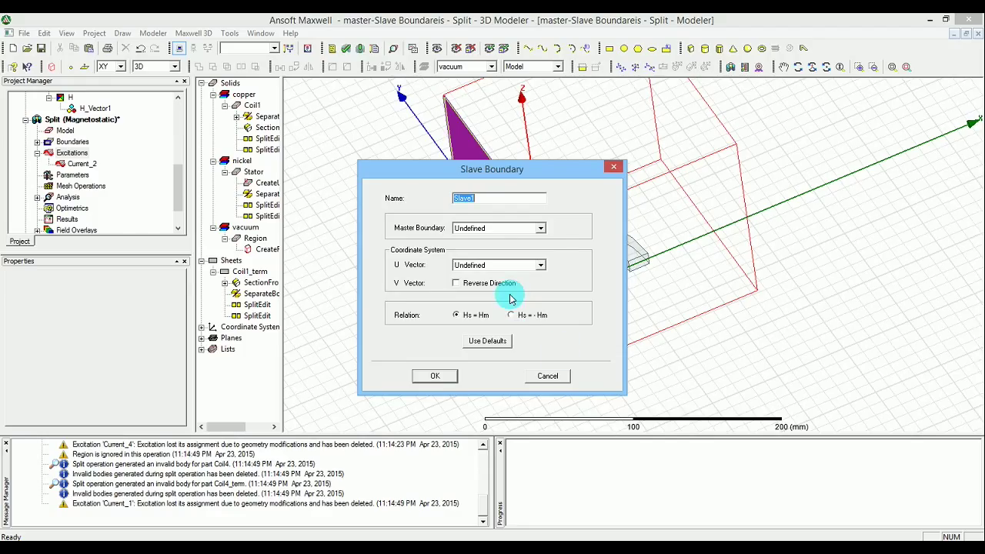
Define the slave boundary's U vector from the origin to 1 mm along Z.
click(533, 264)
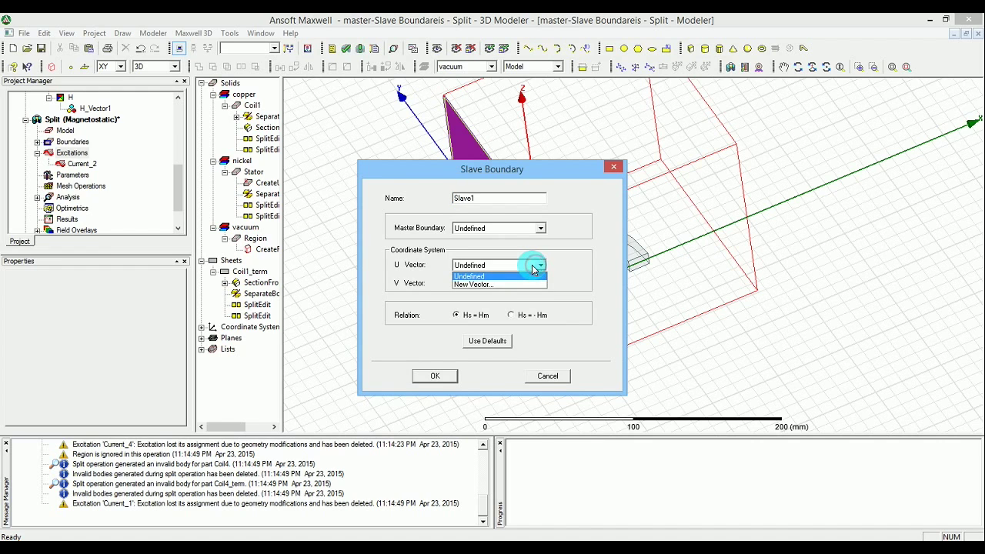
click(532, 284)
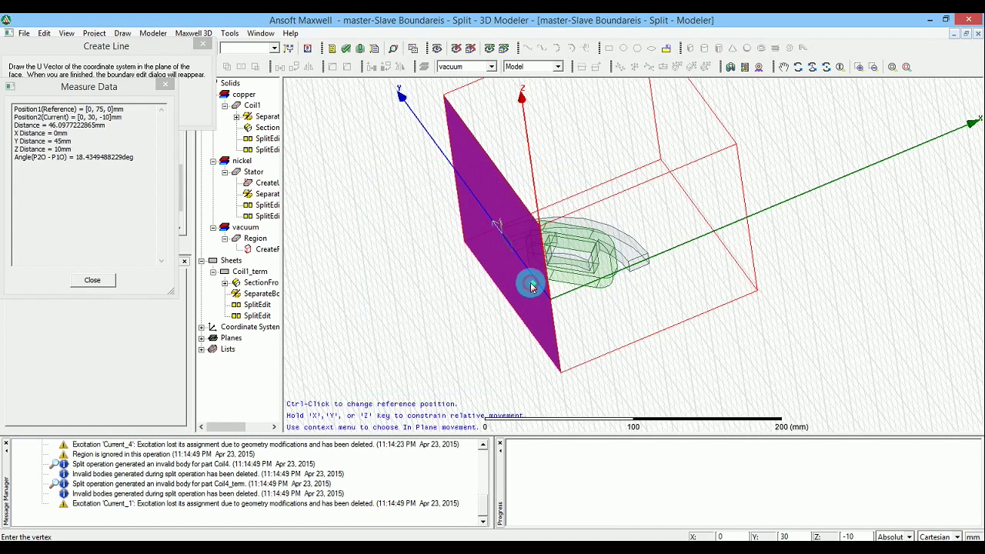
key(Tab)
key(Tab)
text(0)
key(Tab)
text(0)
click(523, 284)
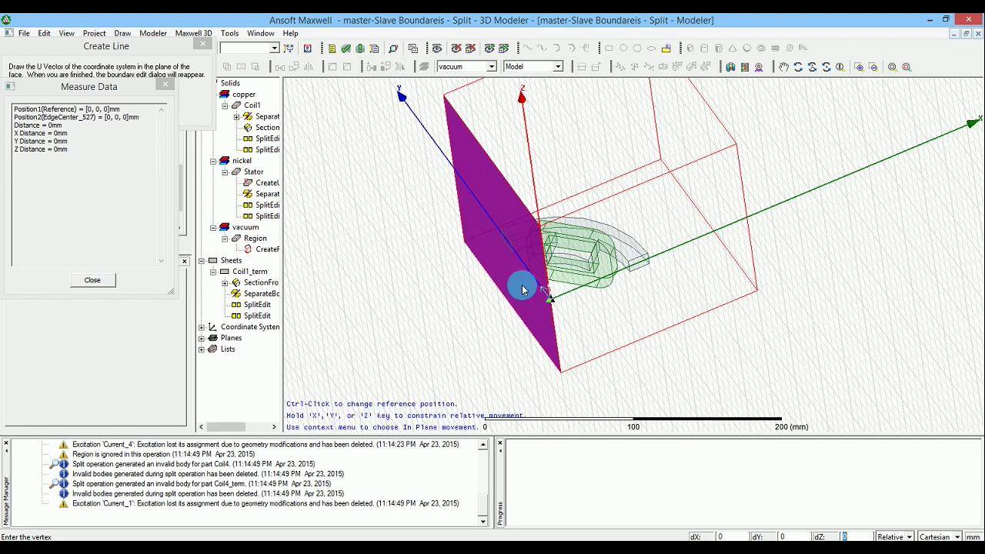
text(1)
click(522, 290)
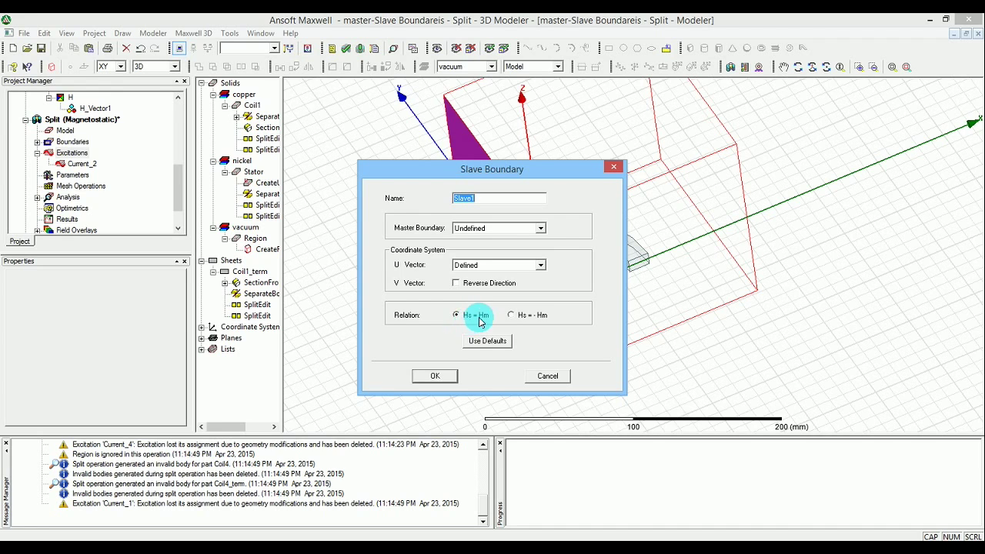
Choose Master1 as the slave boundary's master and try to accept the boundary with the relation Hs = Hm.
click(442, 378)
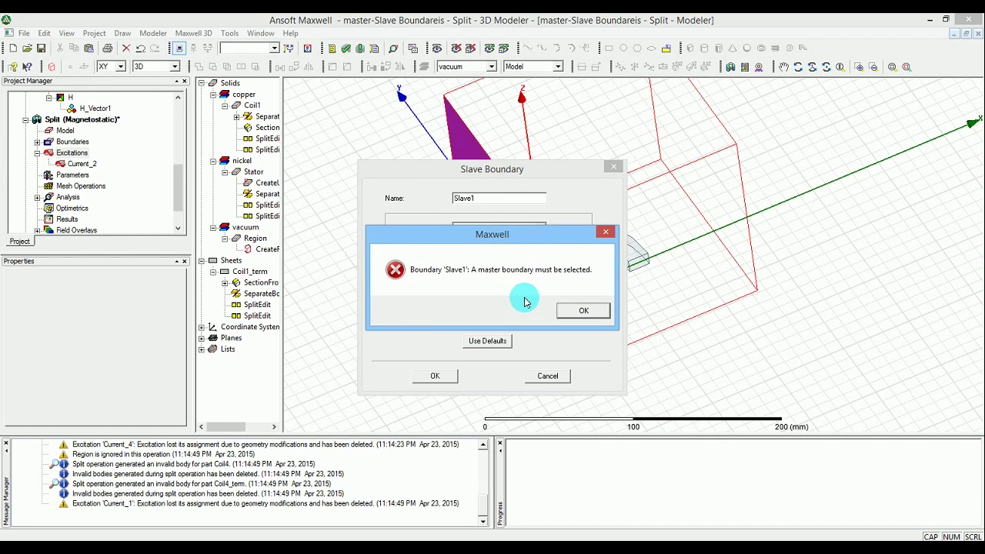
click(581, 310)
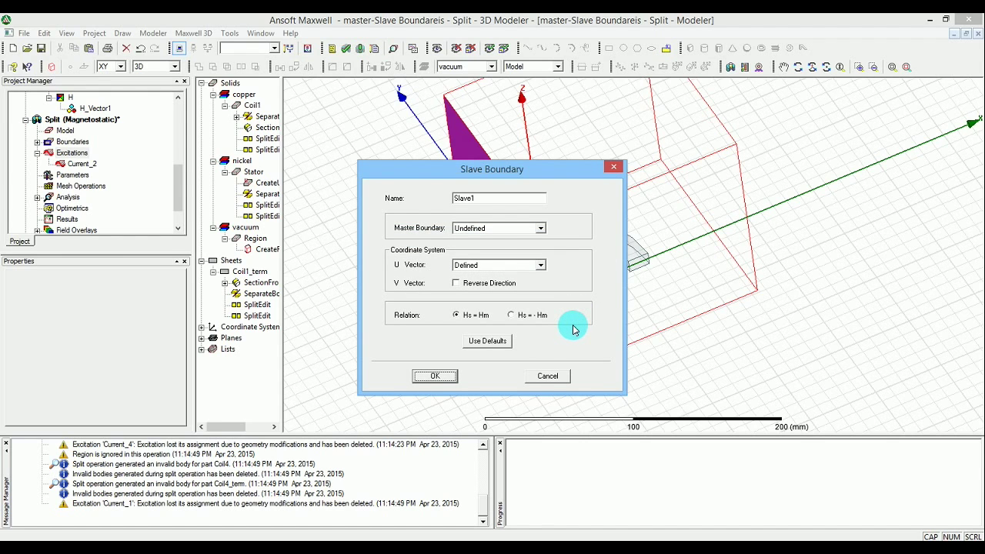
click(541, 228)
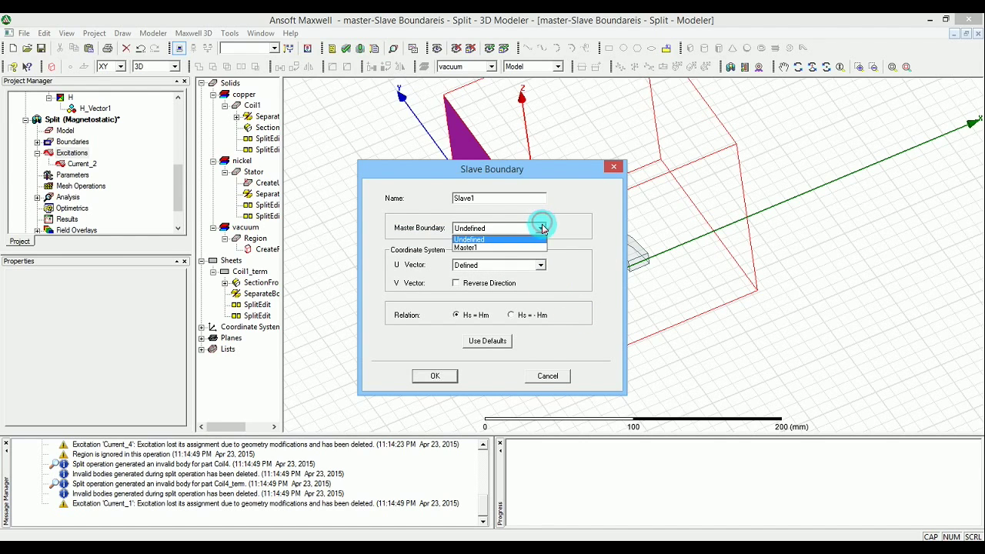
click(534, 247)
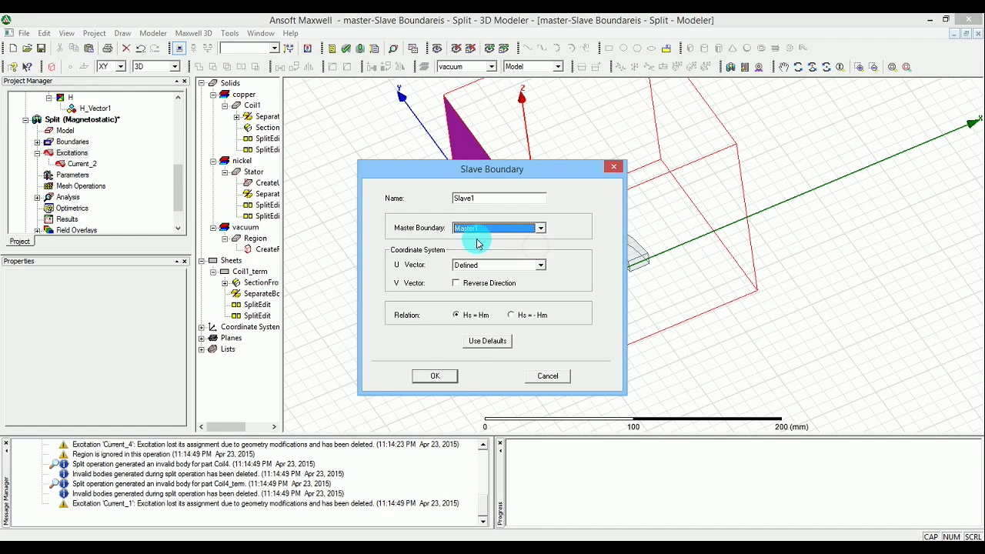
click(439, 377)
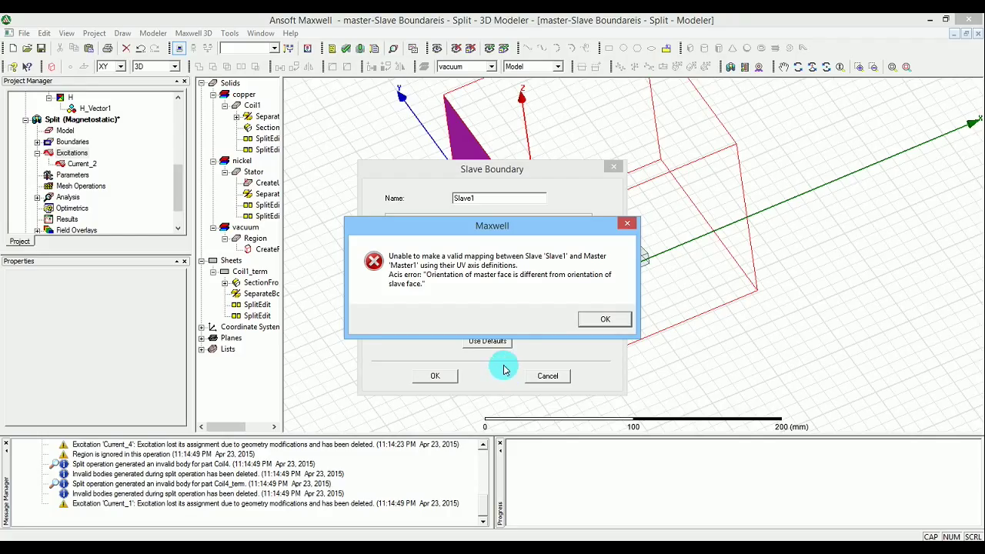
click(604, 320)
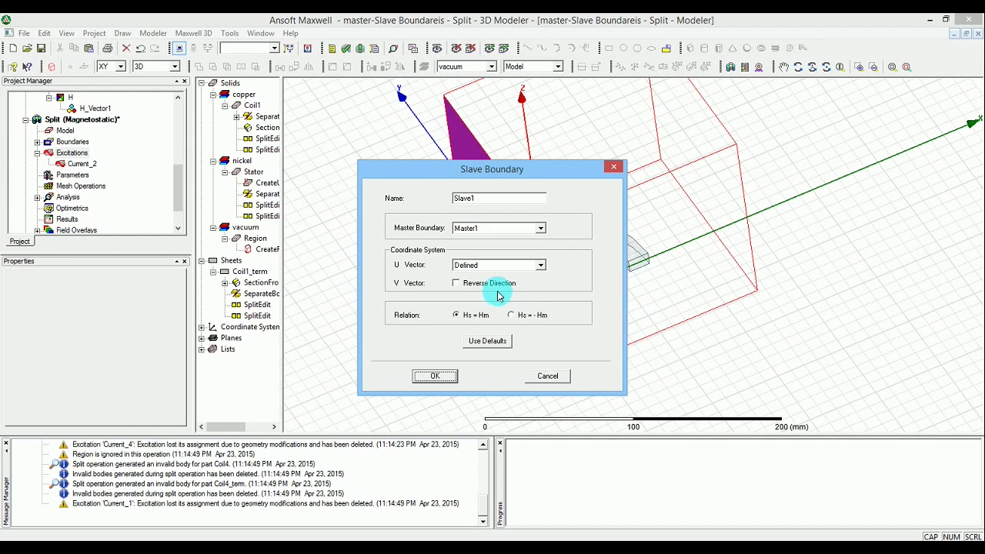
Redefine the slave boundary's U vector from the origin to 1 mm along Z, reverse the V direction and accept the boundary.
click(492, 266)
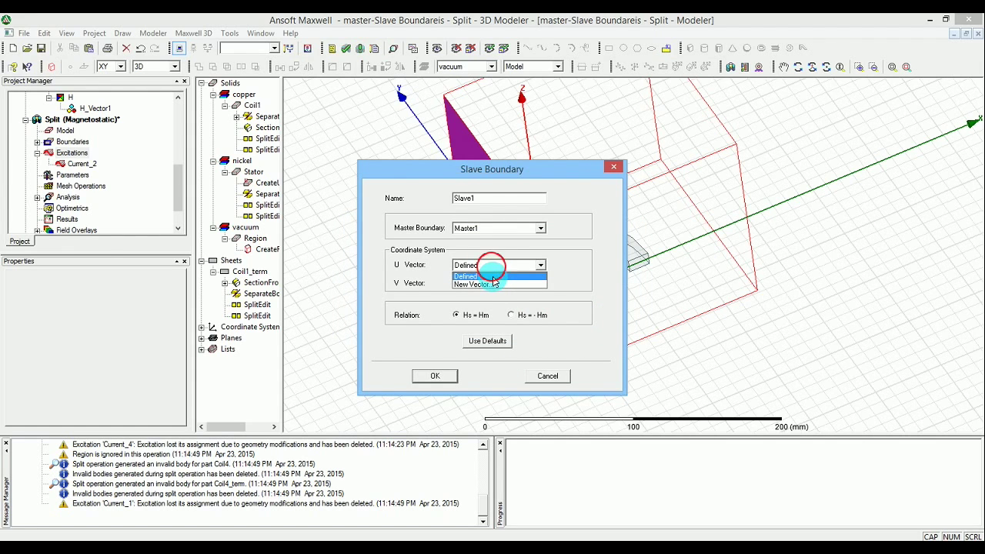
click(495, 285)
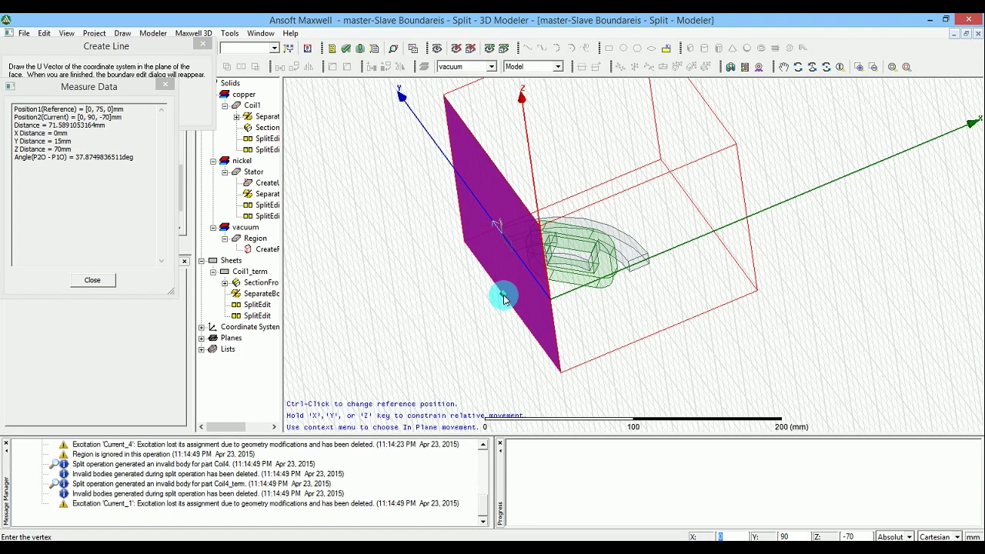
text(0)
key(Tab)
text(0)
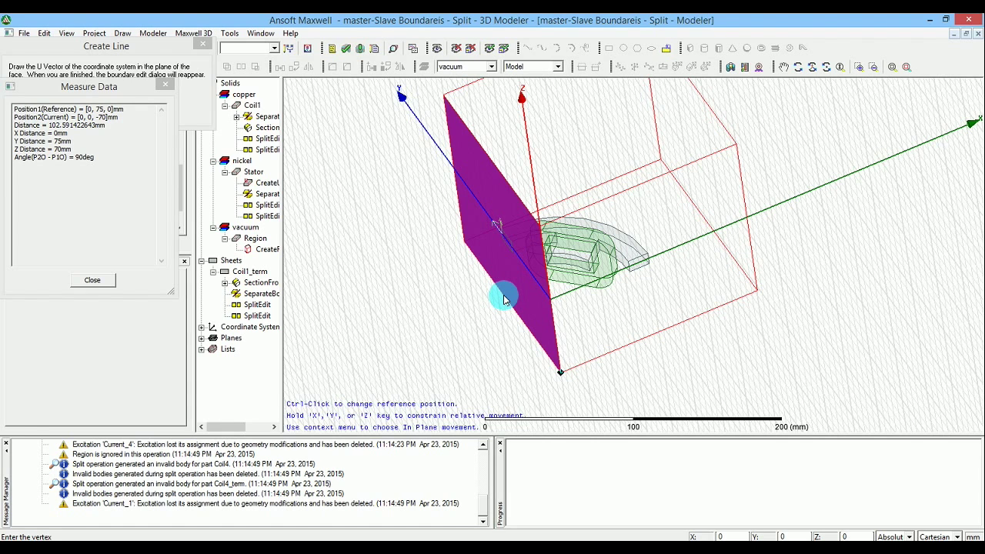
key(Return)
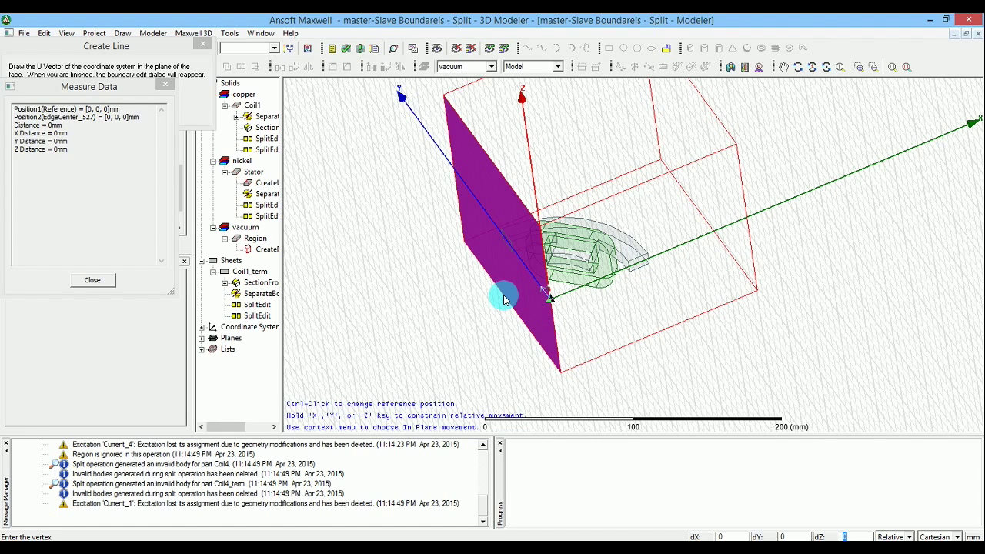
text(1)
key(Return)
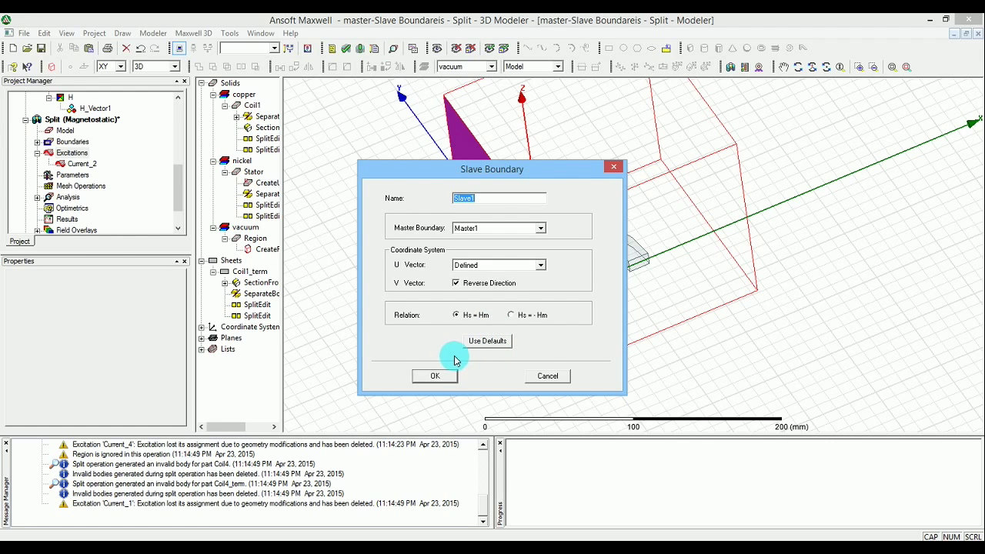
click(438, 374)
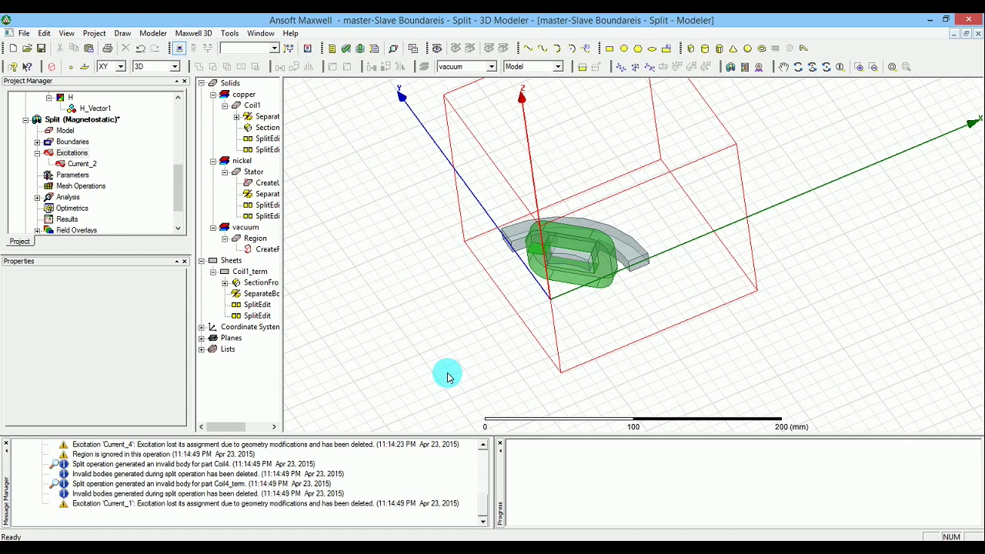
Save the project, validate the Split design and run its analysis.
key(ctrl+s)
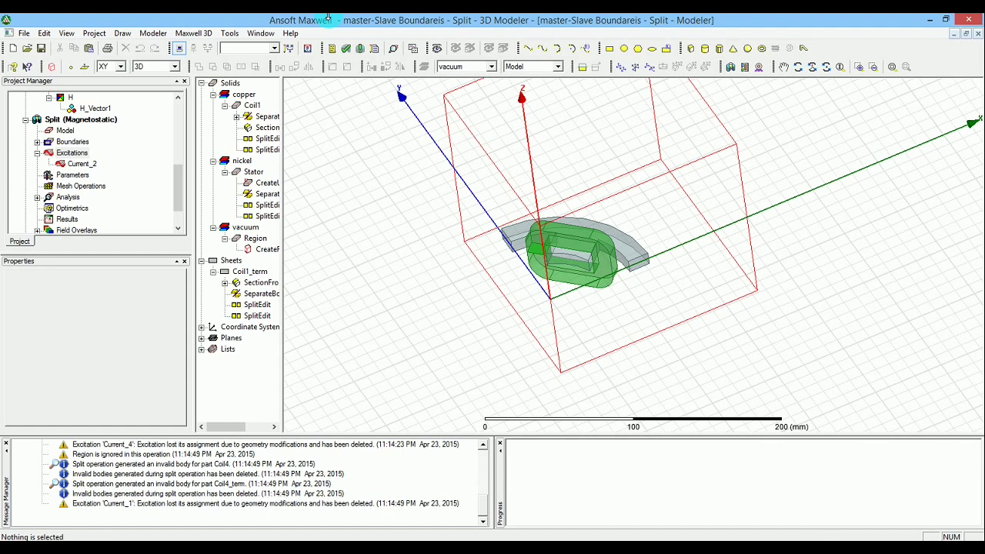
click(346, 47)
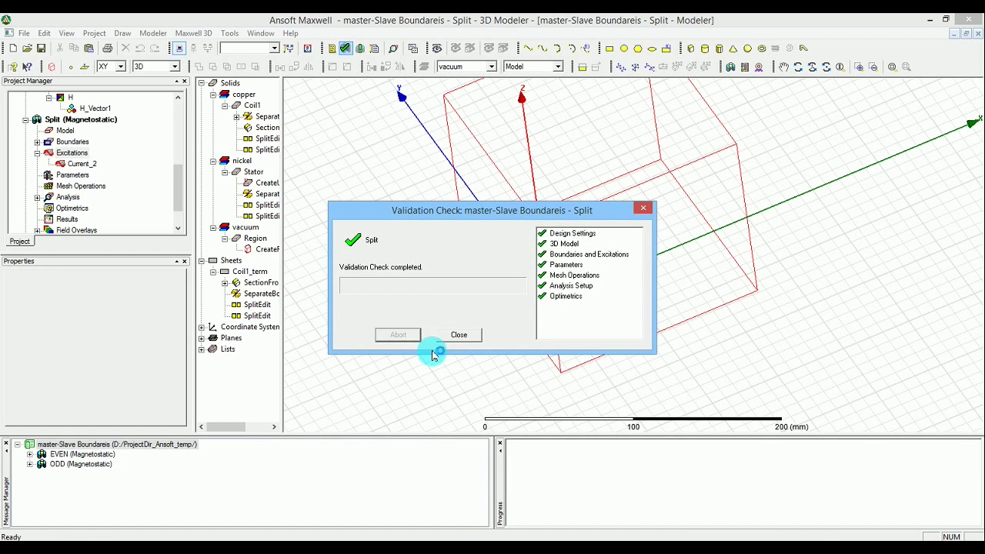
click(454, 335)
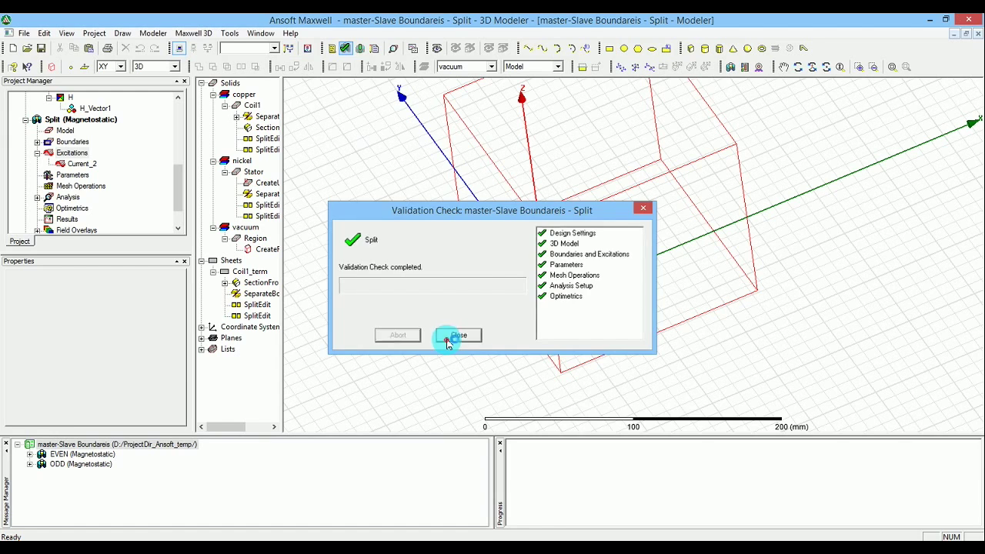
click(359, 48)
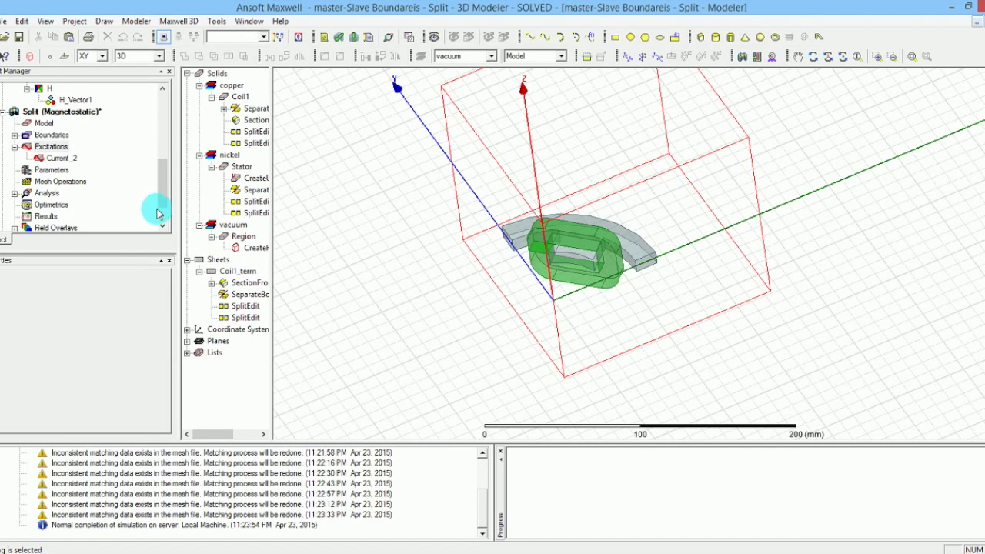
Show the Split design's H field overlay from above, close up on the coil and stator quarter.
scroll(162, 208, down, 1)
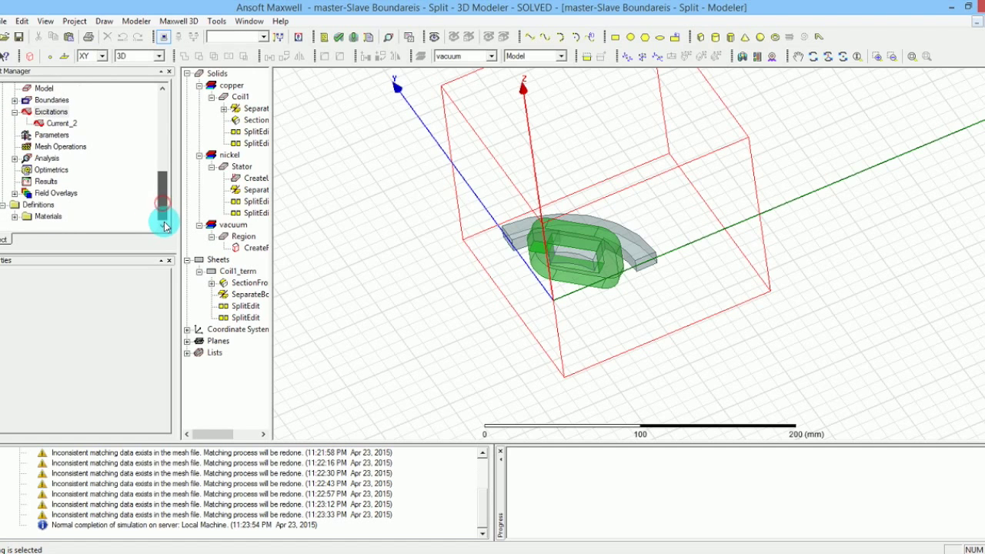
click(25, 193)
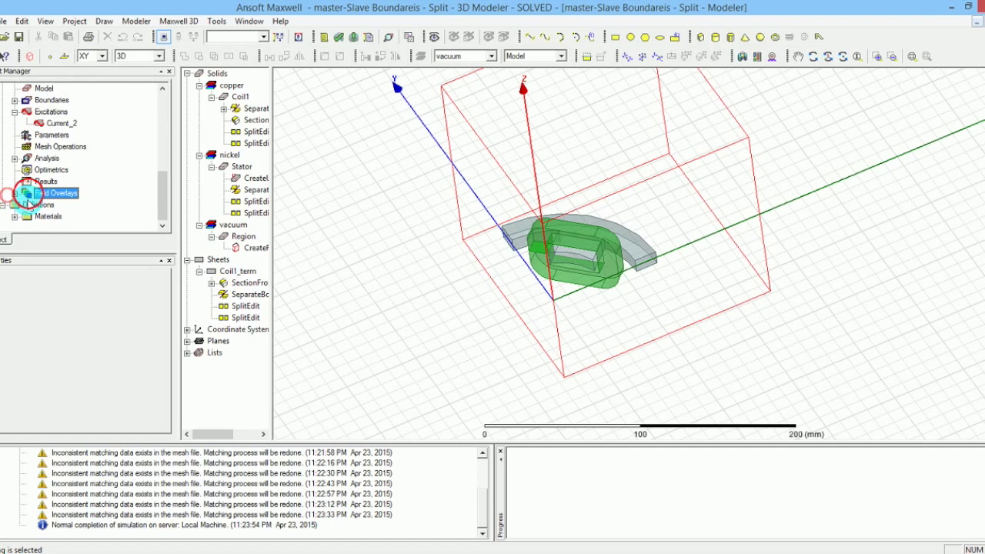
click(14, 193)
click(48, 204)
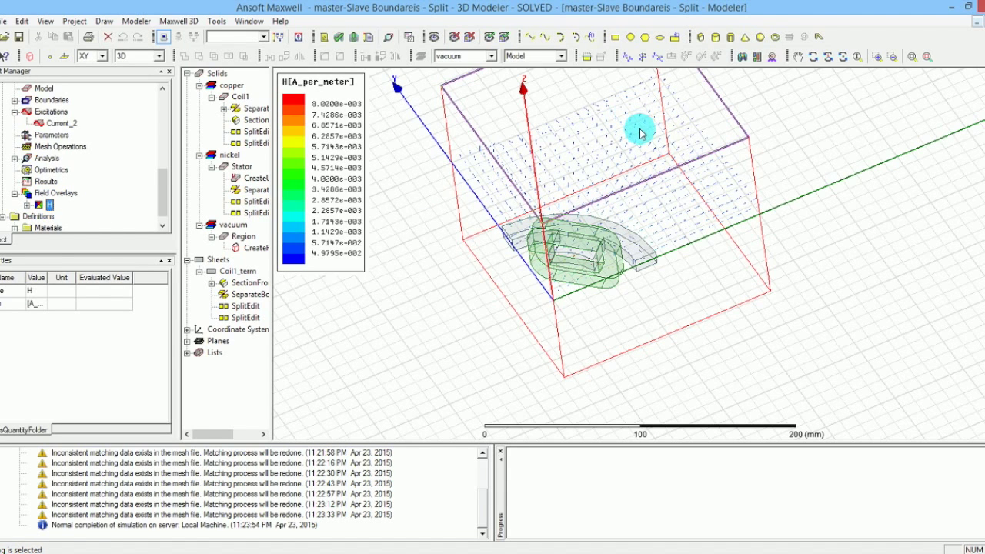
alt+double_click(633, 84)
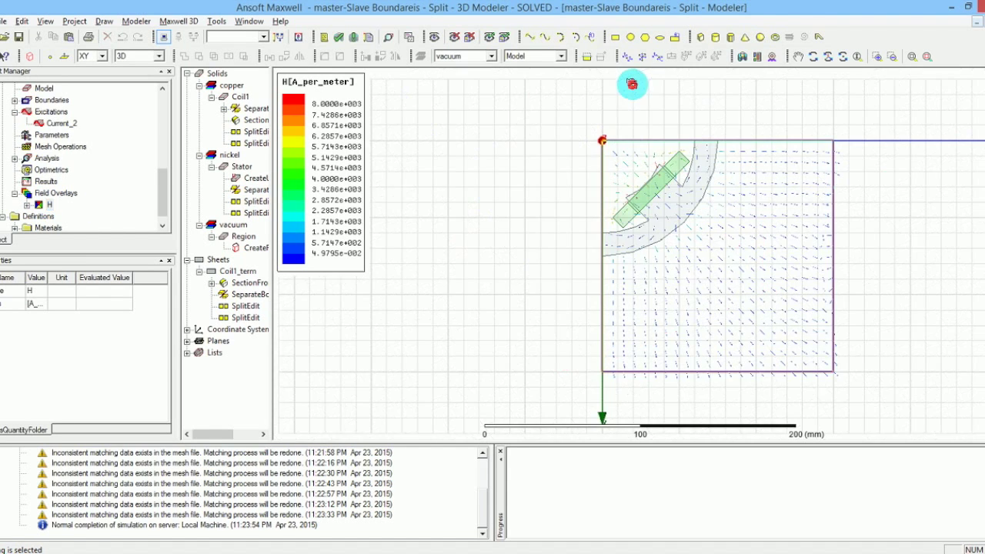
click(857, 56)
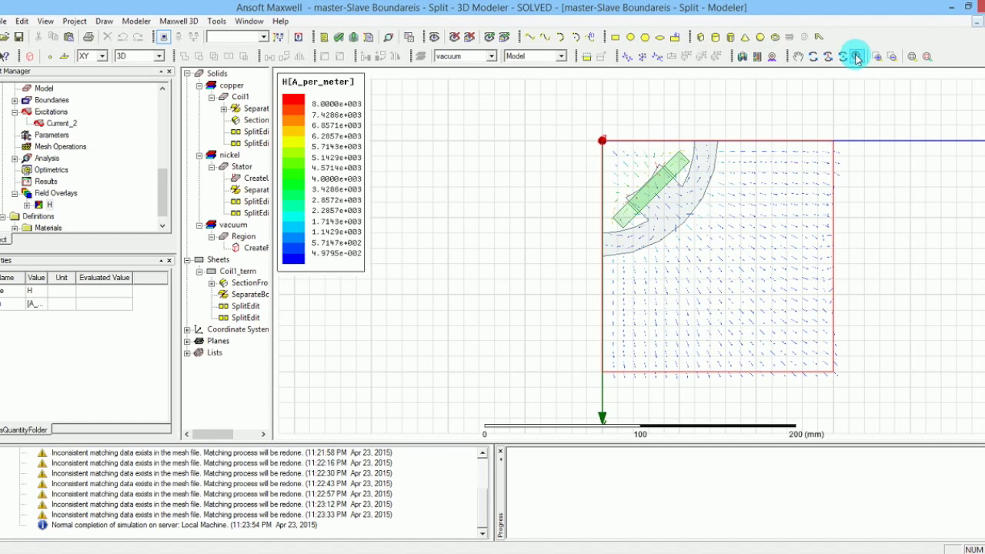
click(877, 56)
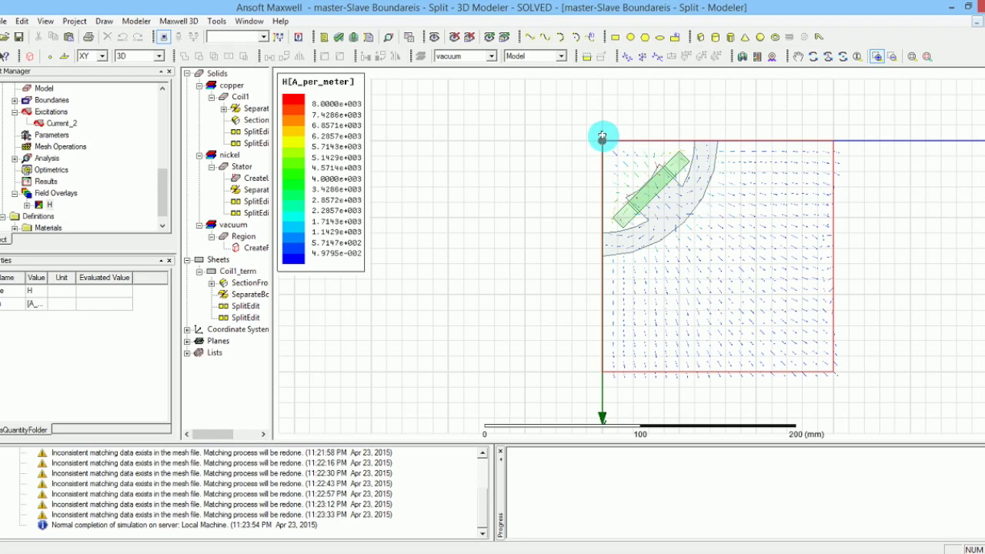
drag(601, 140, 745, 264)
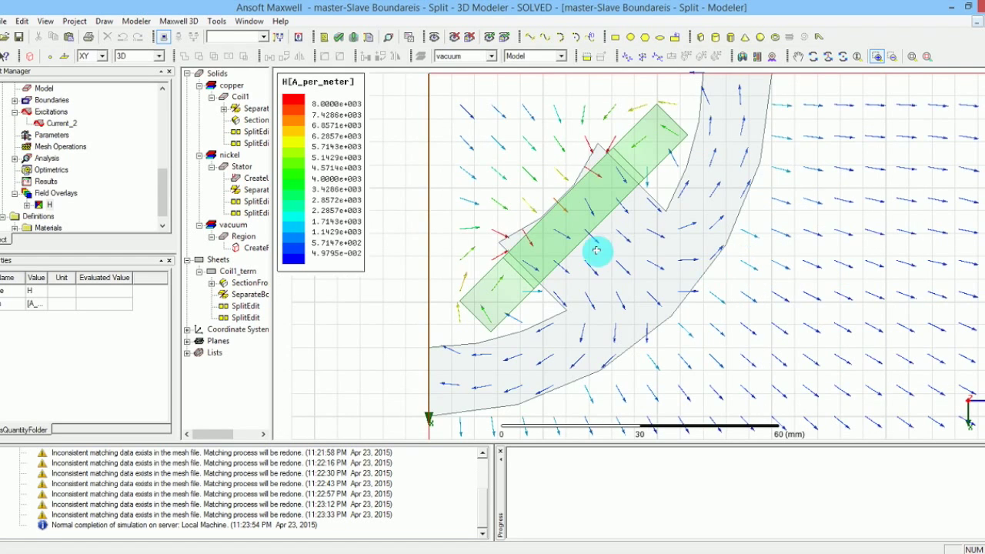
Slightly increase the arrow size of the H vector plot, keeping cylinder arrows, and apply the change.
right_click(45, 205)
click(70, 244)
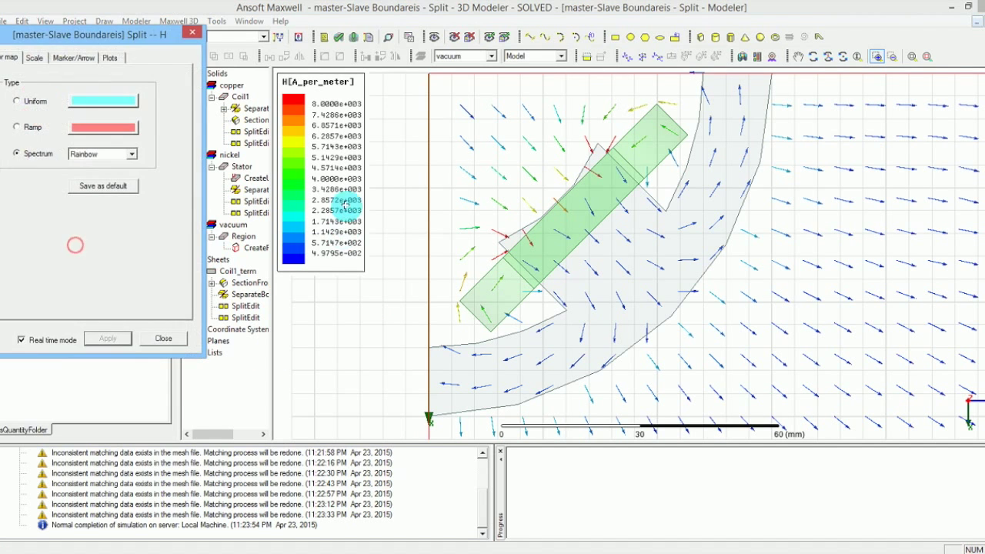
click(109, 60)
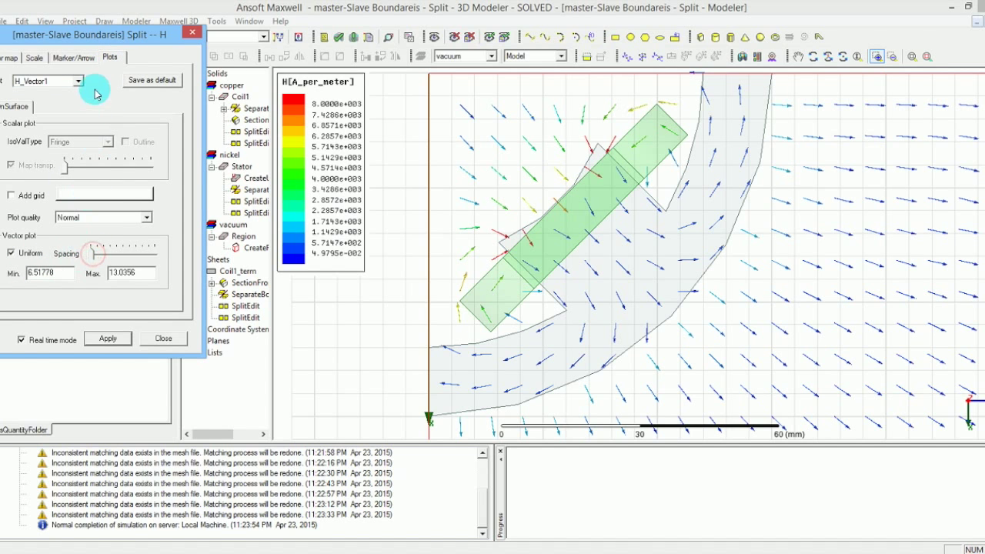
click(77, 58)
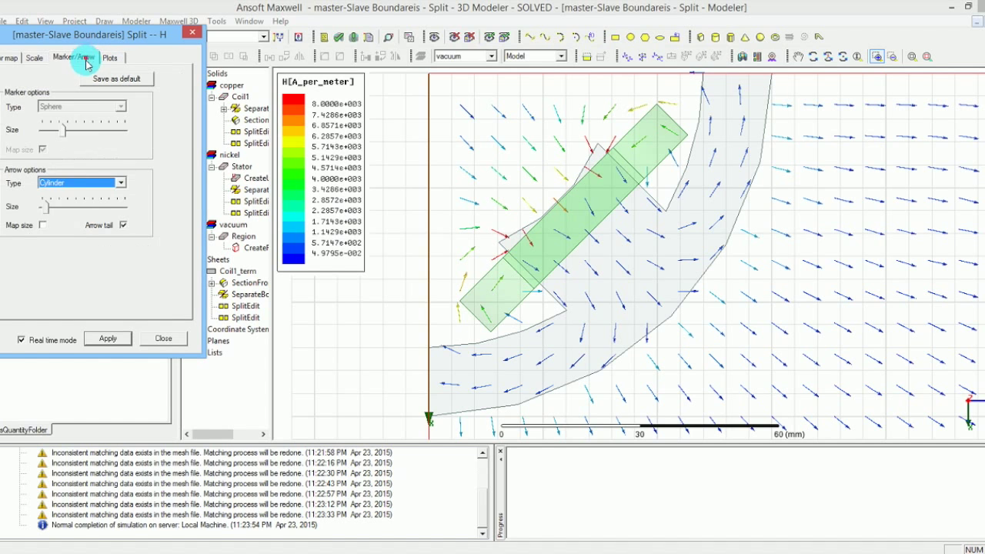
click(45, 209)
drag(46, 212, 50, 213)
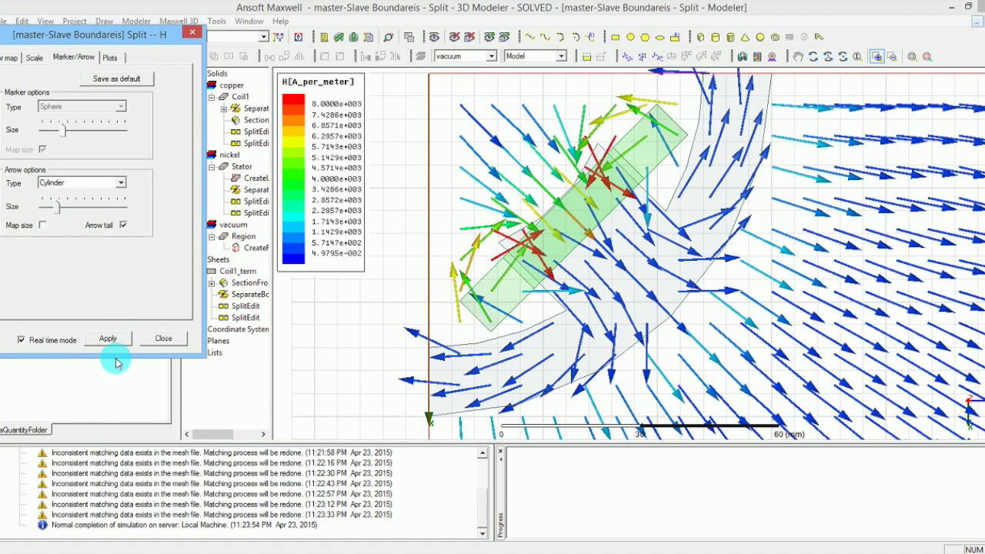
click(47, 209)
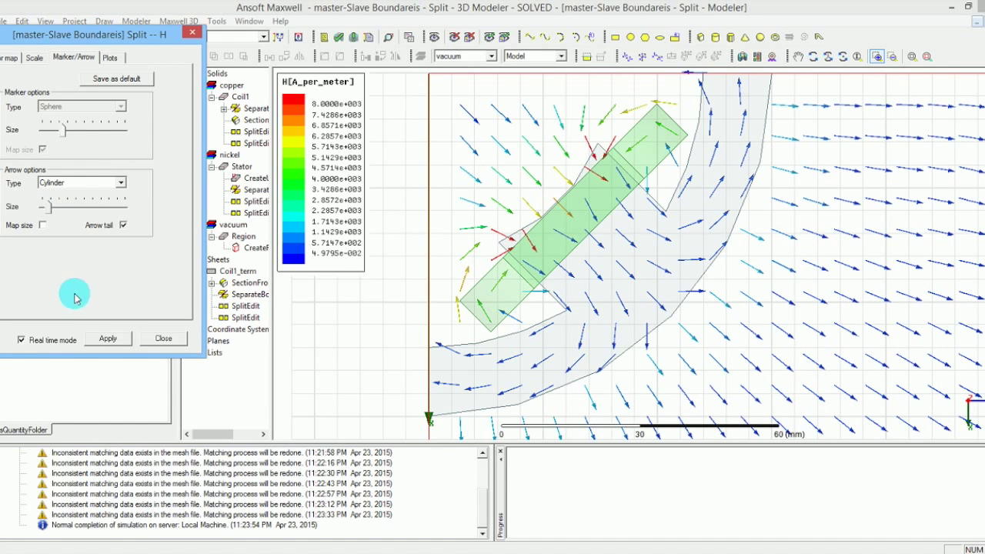
click(104, 339)
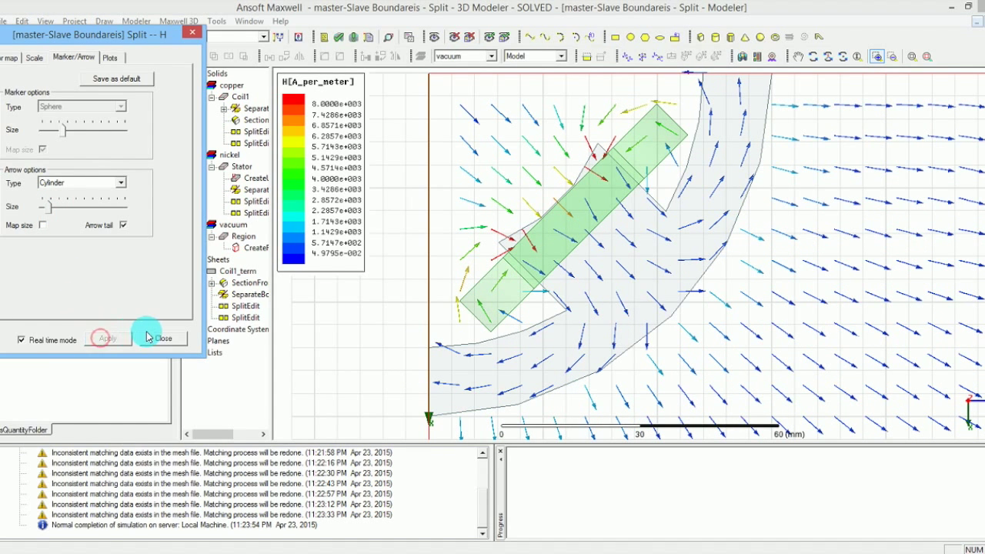
click(160, 339)
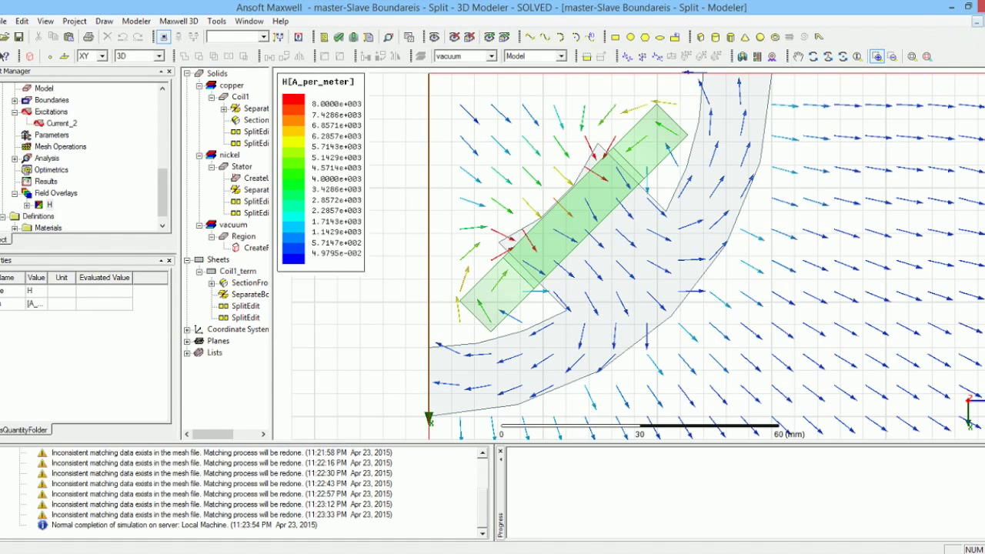
Arrange the Split and EVEN model windows side by side with the Split plot's legend moved clear, to compare their H fields.
click(975, 22)
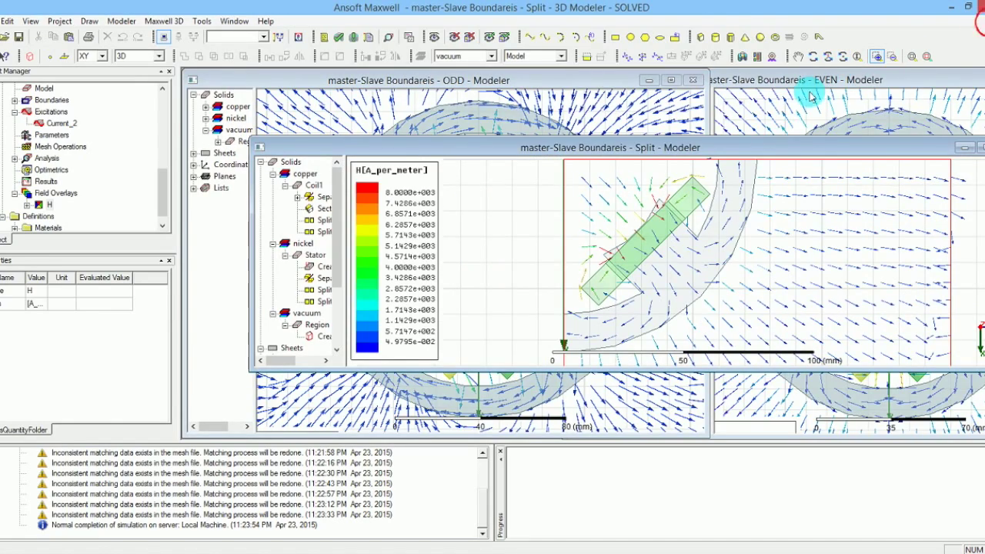
drag(251, 140, 295, 103)
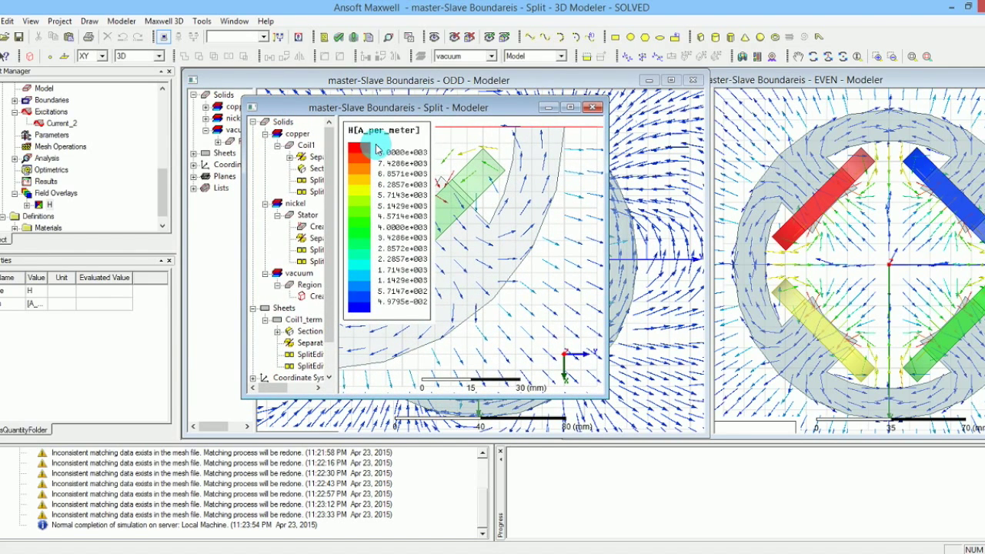
drag(377, 148, 378, 521)
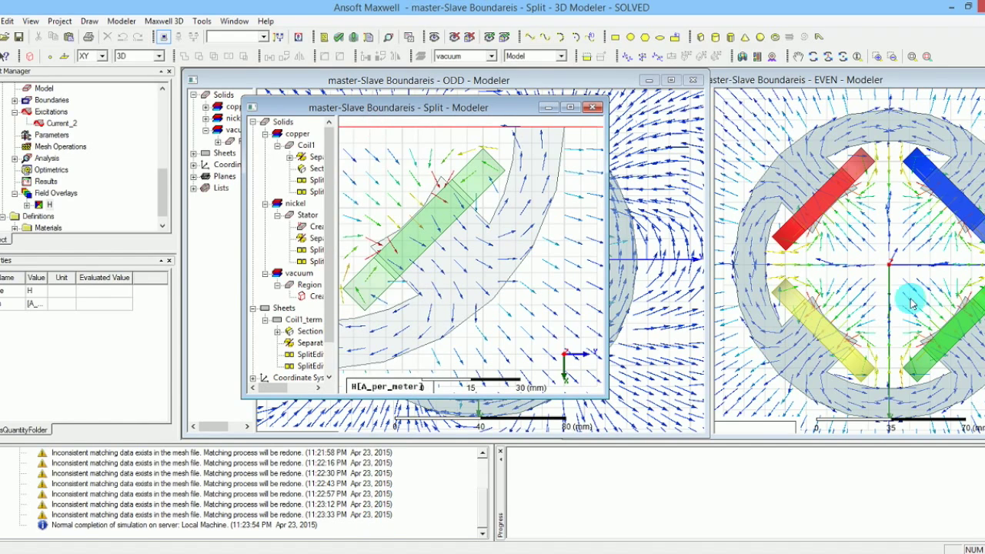
drag(877, 83, 749, 85)
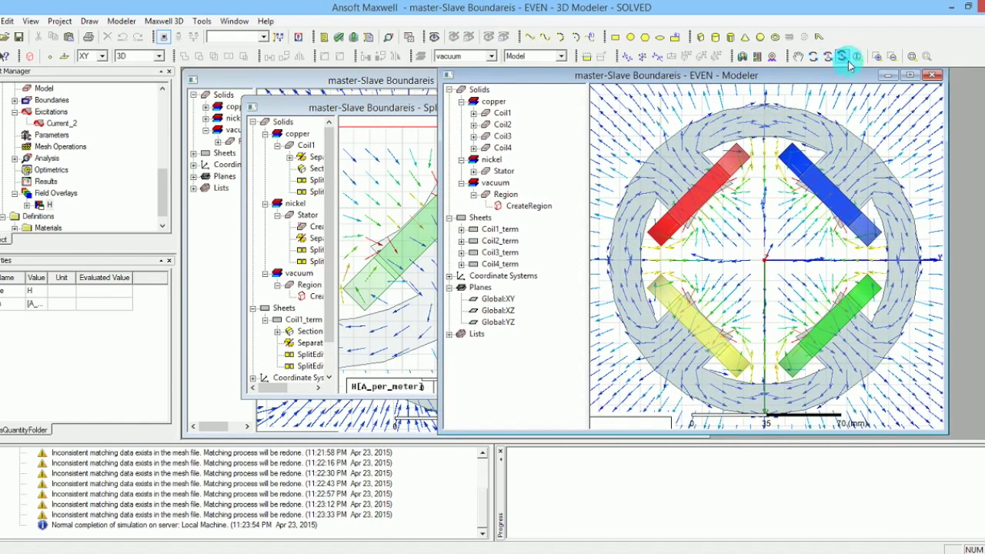
click(877, 56)
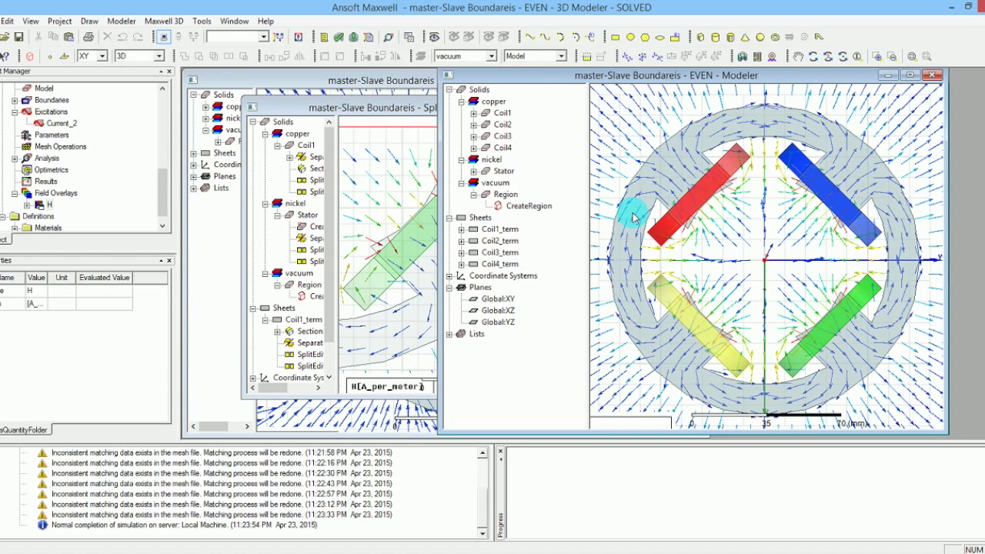
Bring the H colour legends of the Split and EVEN plots into full view and place both model windows side by side to compare their scales.
drag(384, 106, 499, 137)
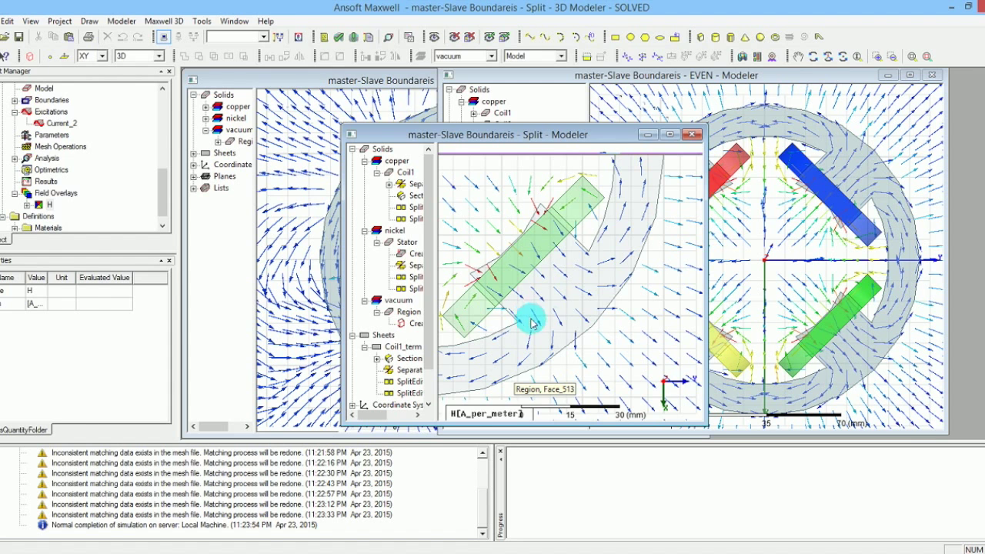
mouse_move(624, 136)
mouse_down()
mouse_move(538, 133)
mouse_move(607, 132)
mouse_up()
drag(459, 406, 470, 165)
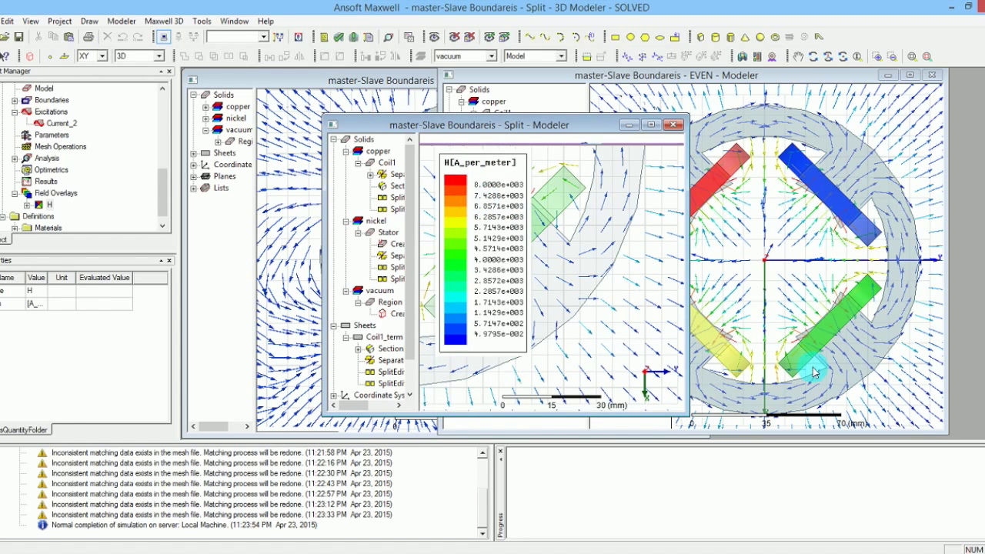
click(929, 366)
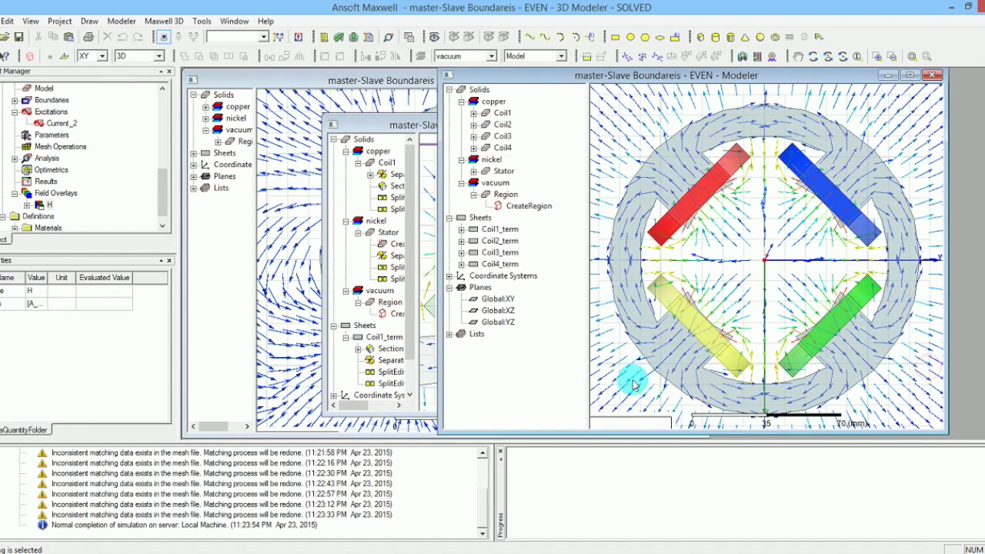
drag(631, 423, 660, 169)
drag(437, 131, 319, 116)
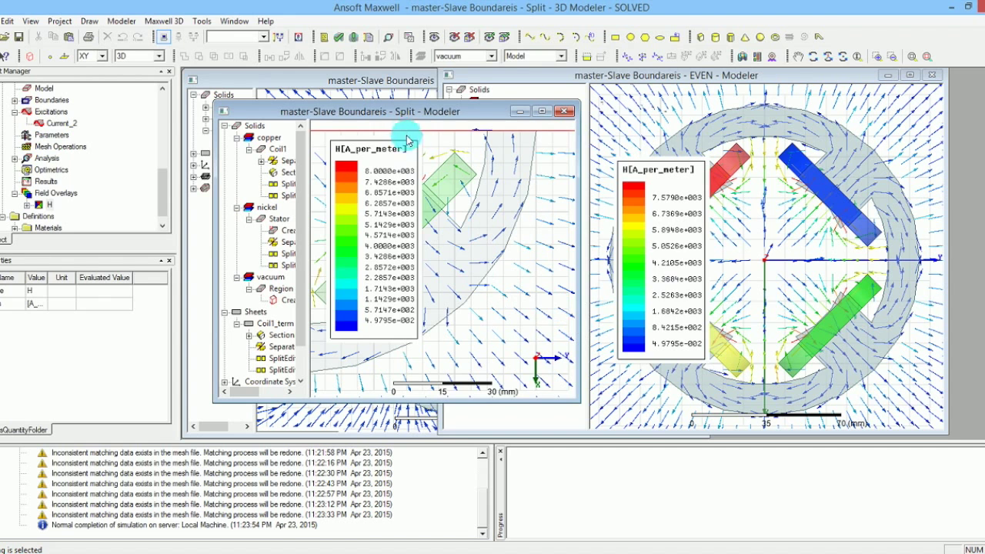
drag(391, 149, 545, 162)
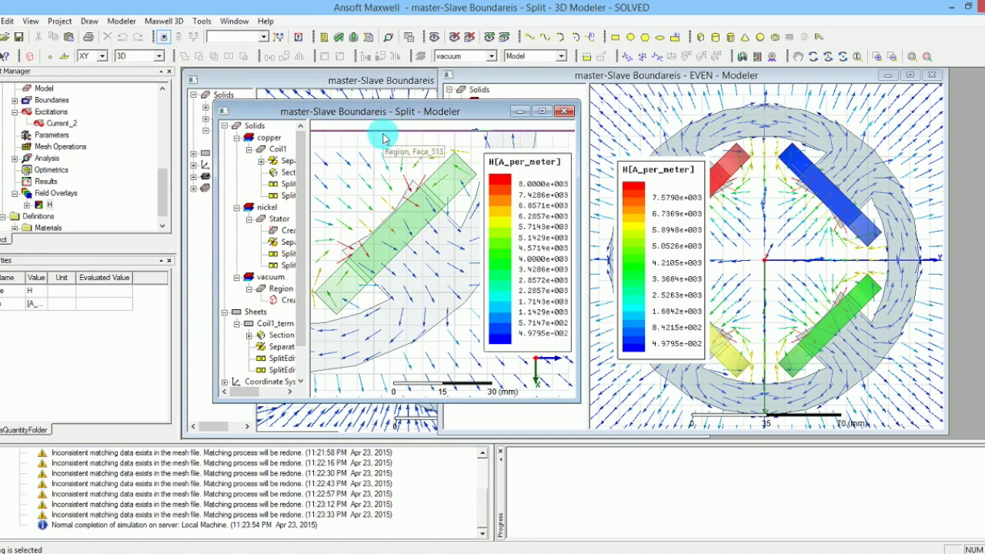
Move the Split model window aside and bring the ODD design's H field plot to the front.
drag(375, 118, 649, 122)
click(410, 82)
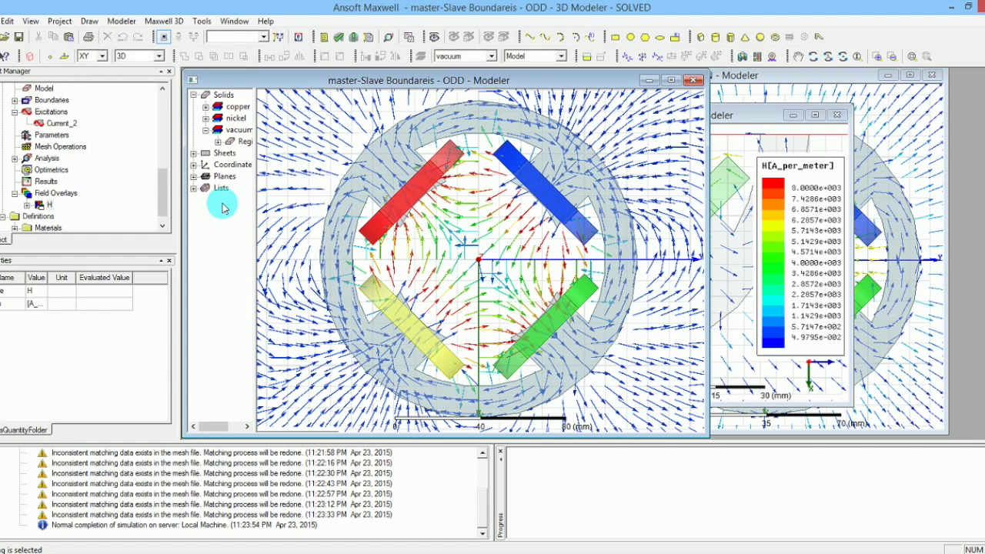
click(165, 200)
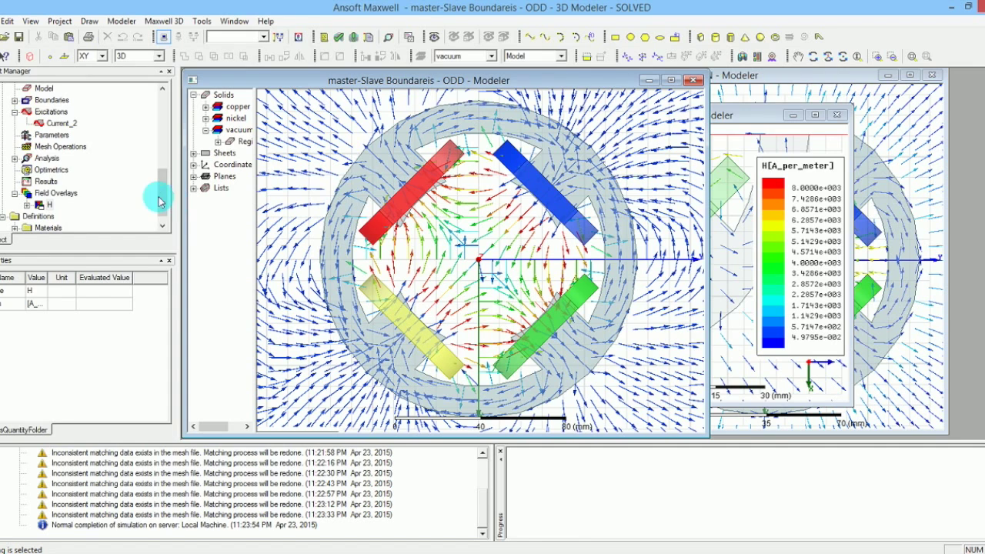
Change the Slave1 boundary's relation to Hs = -Hm in the Split design, keeping Master1 as its master boundary.
click(14, 100)
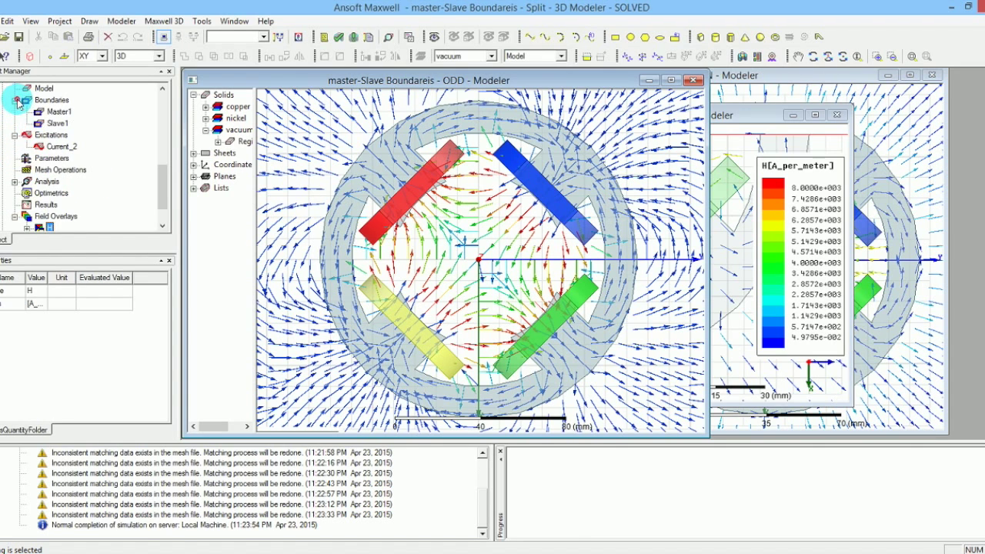
click(57, 123)
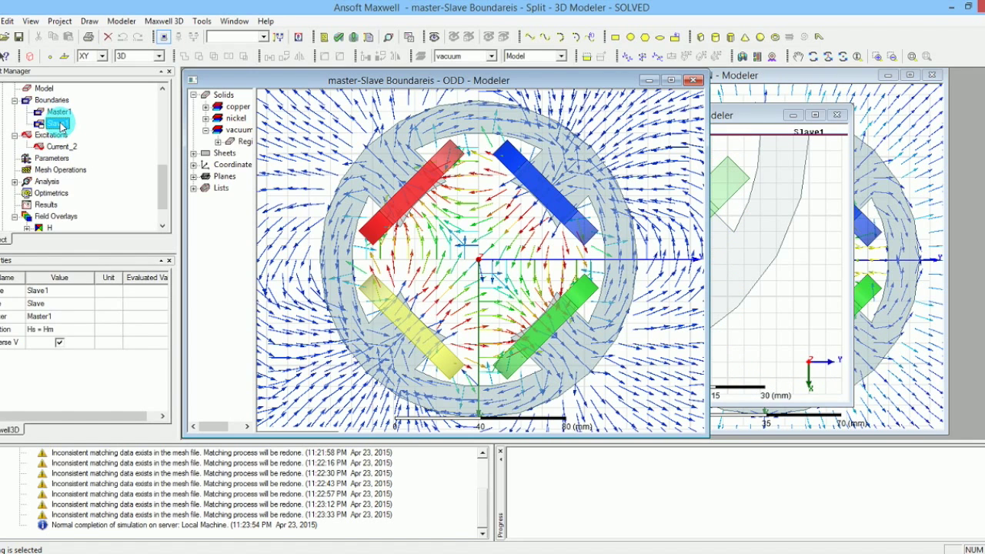
double_click(59, 123)
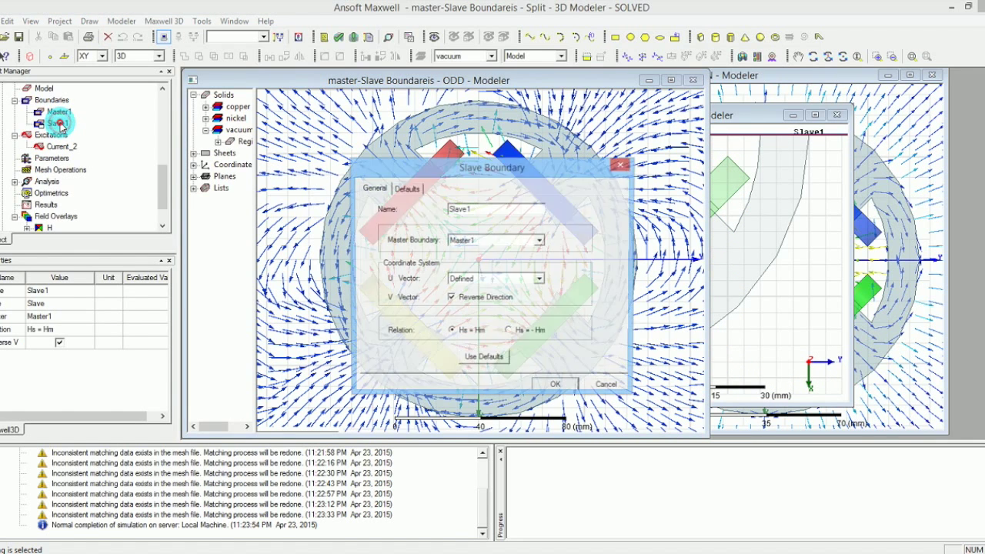
click(509, 333)
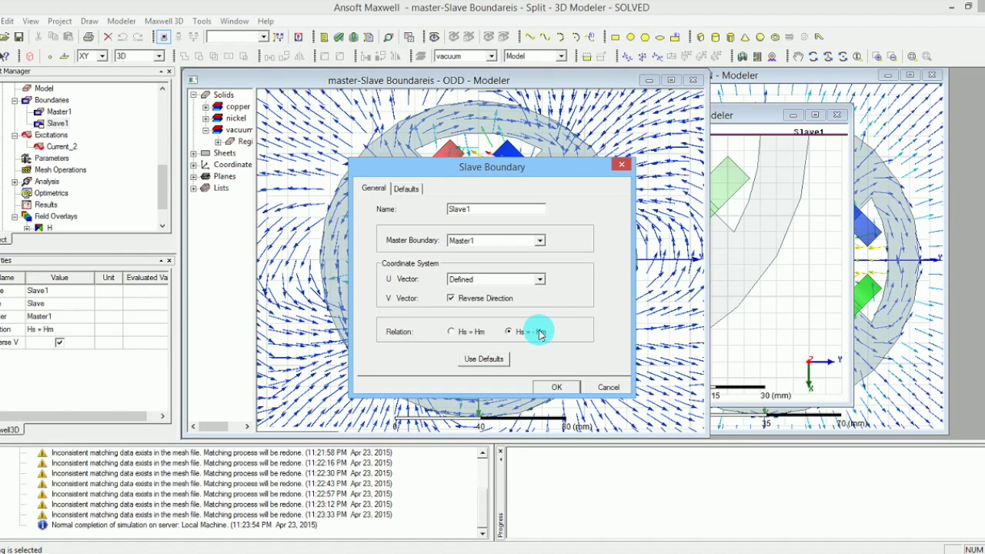
click(557, 387)
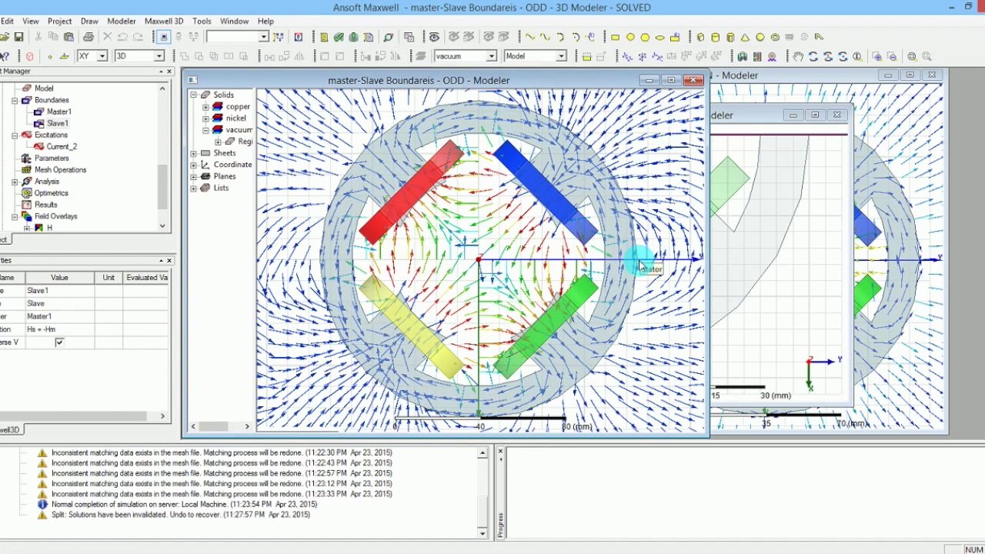
Activate the Split model beside the ODD plot, validate the design and run its analysis.
click(777, 241)
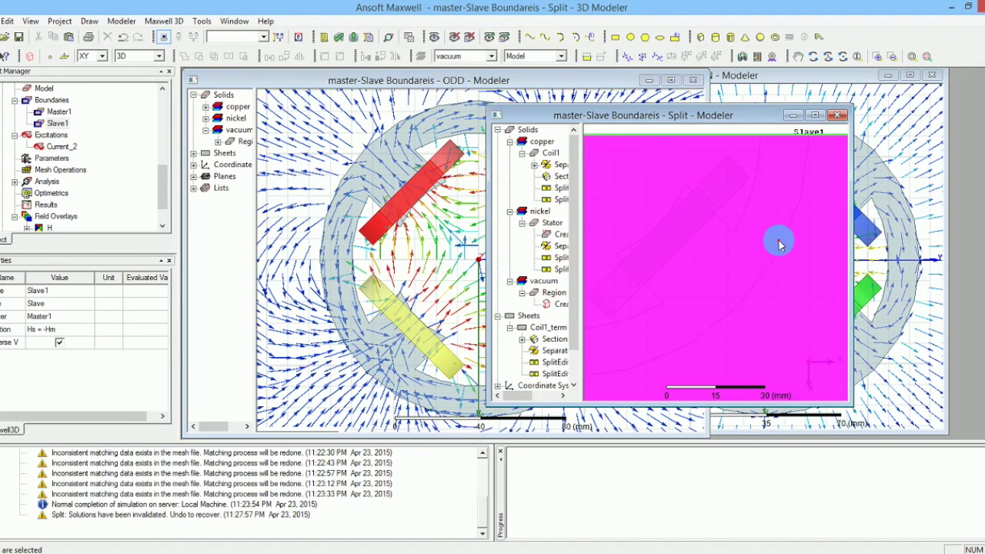
click(770, 172)
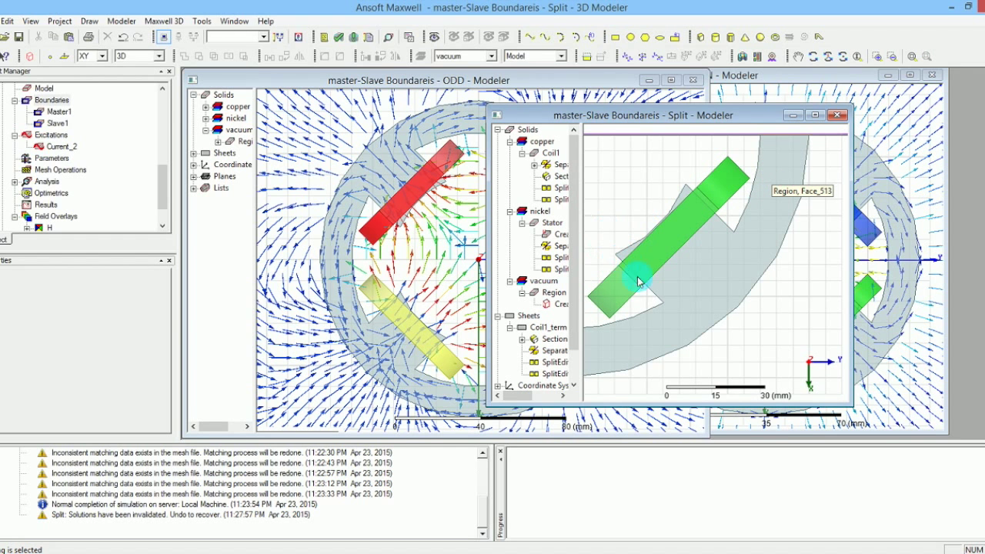
drag(704, 114, 825, 72)
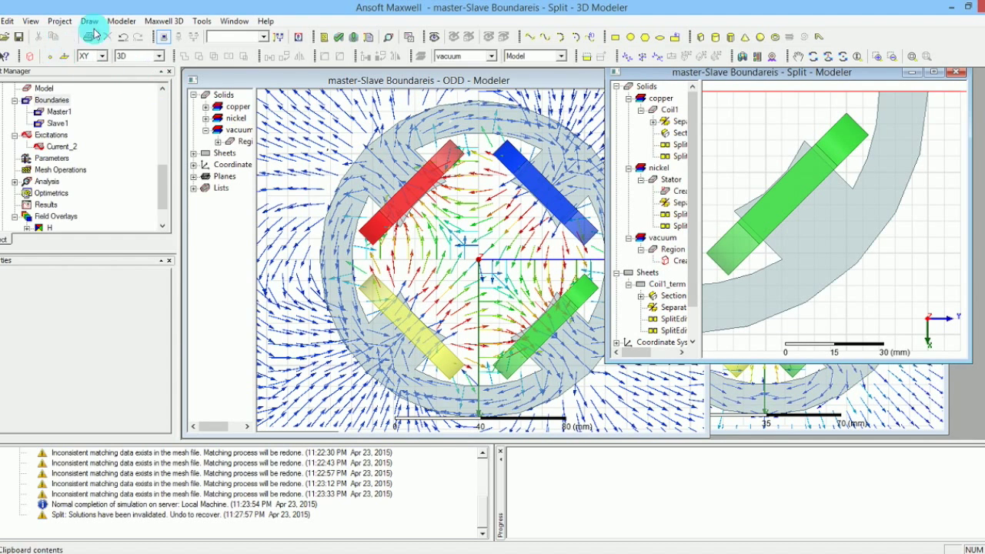
click(338, 36)
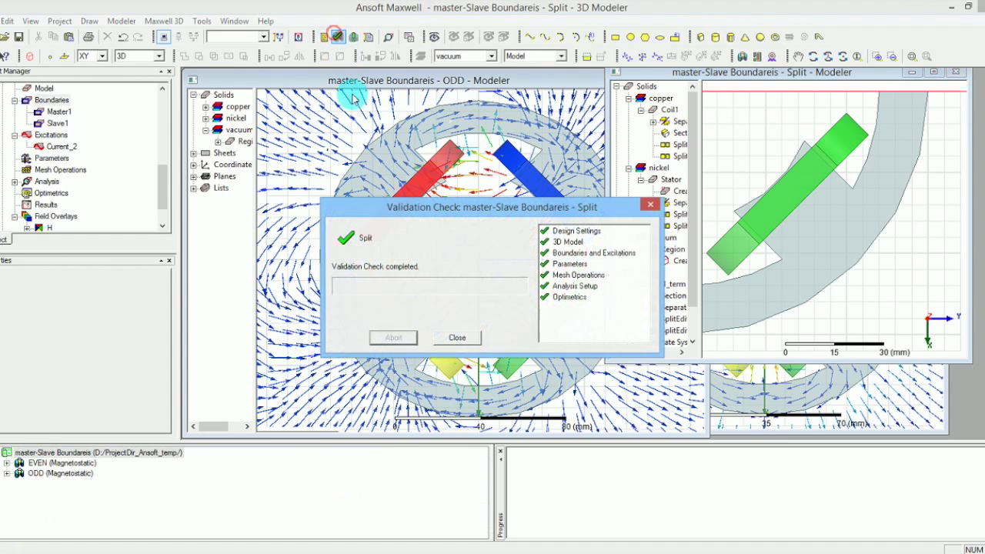
click(462, 337)
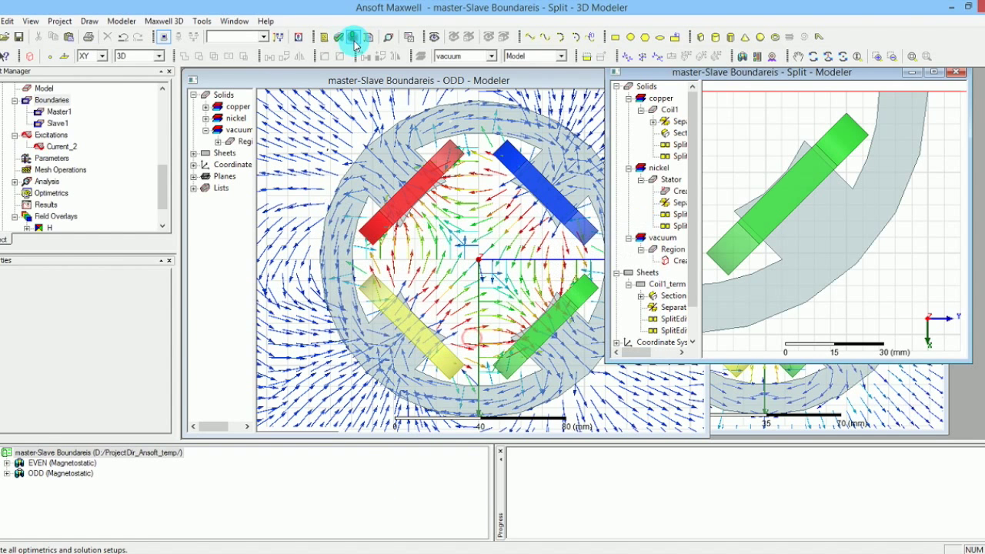
click(353, 37)
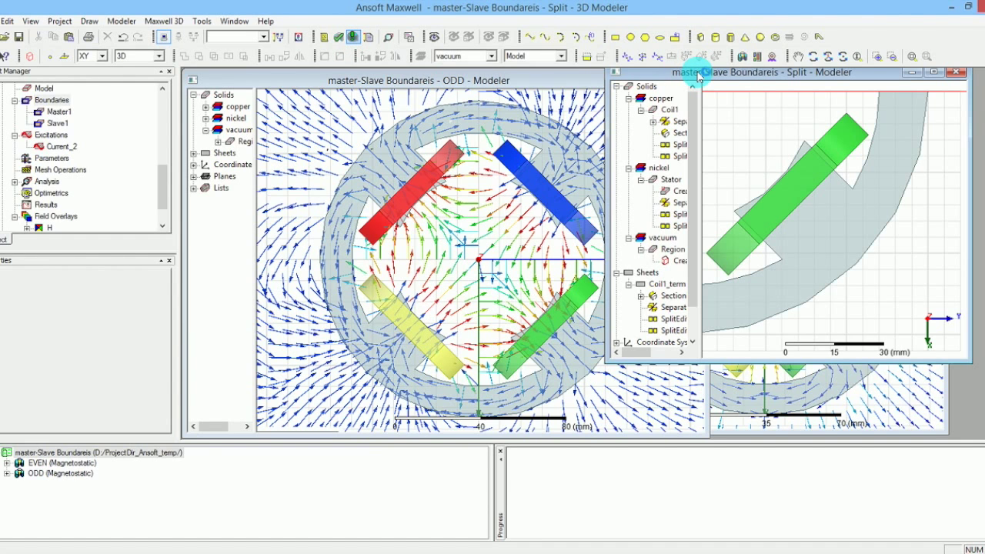
drag(697, 75, 689, 113)
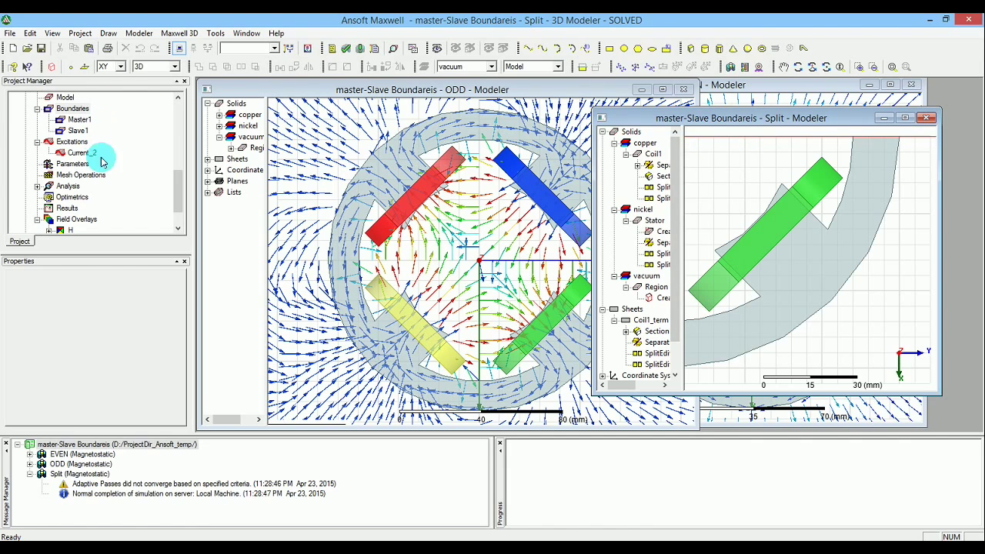
Update all reports of the Split design and display its H field overlay.
drag(179, 201, 176, 223)
right_click(66, 176)
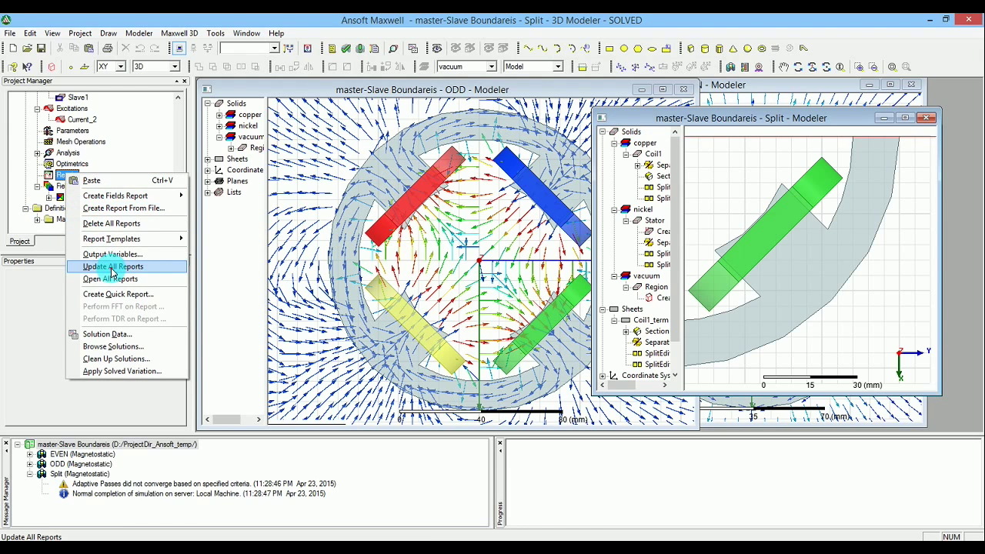
click(112, 267)
right_click(77, 189)
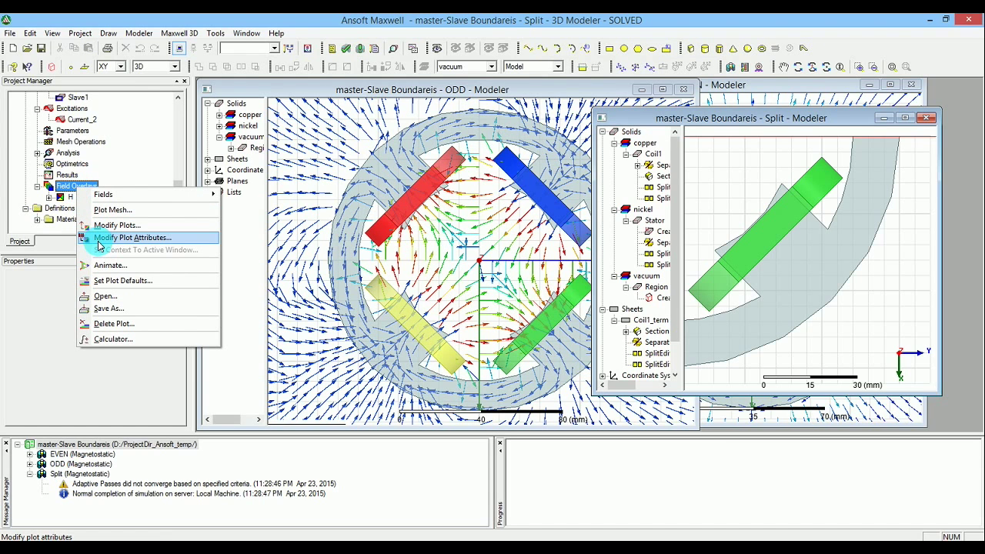
click(68, 199)
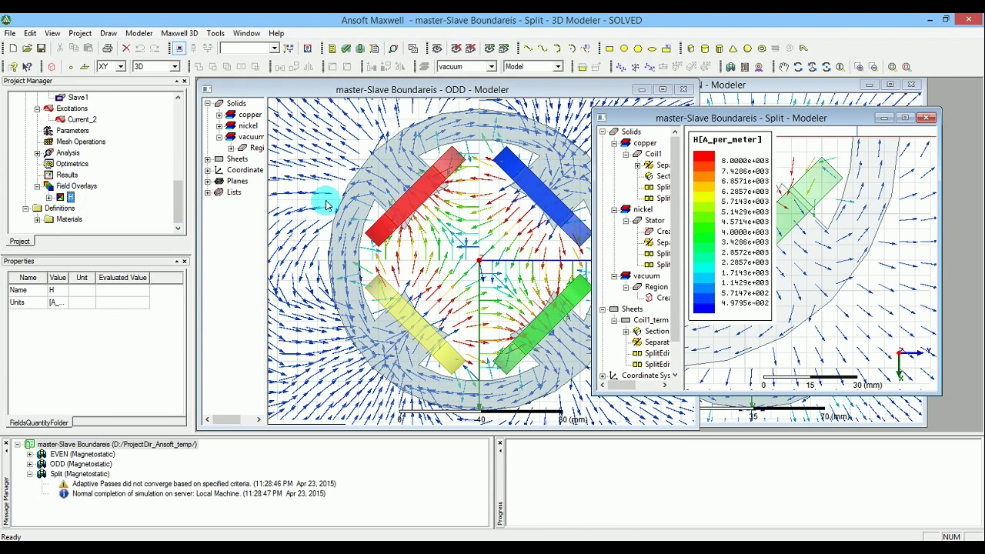
Move the Split plot's legend clear of the coil and position the window over and beside the ODD plot to compare their H fields.
click(679, 129)
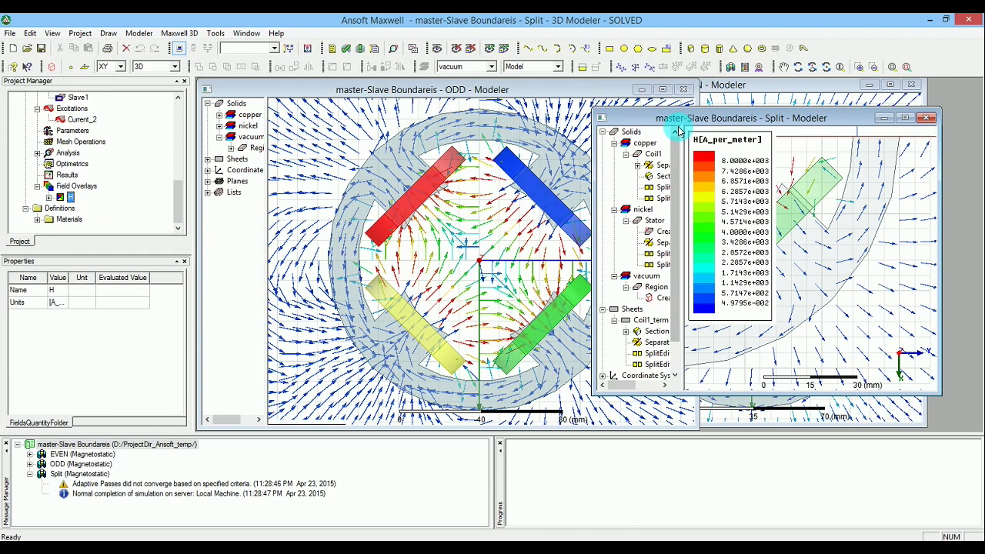
drag(666, 118, 628, 495)
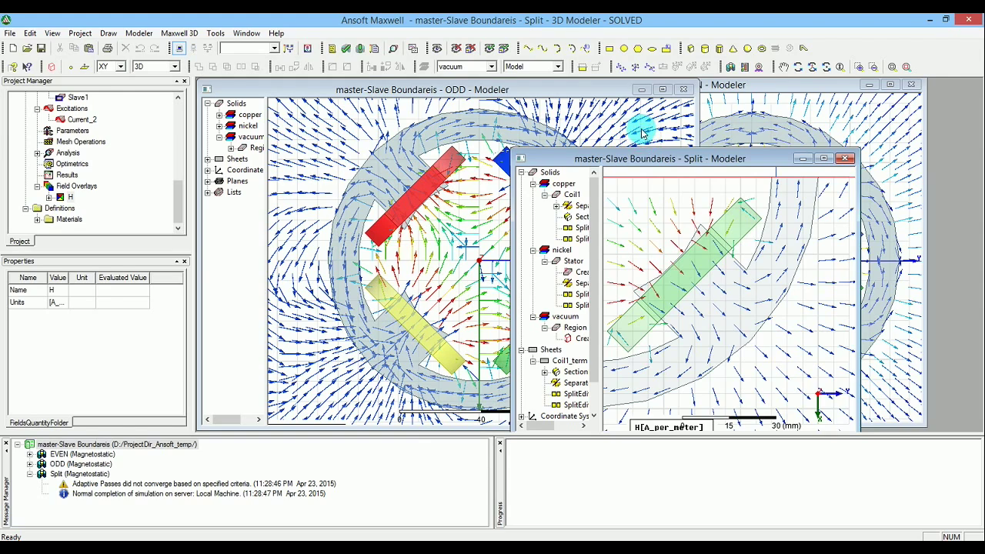
drag(663, 158, 757, 132)
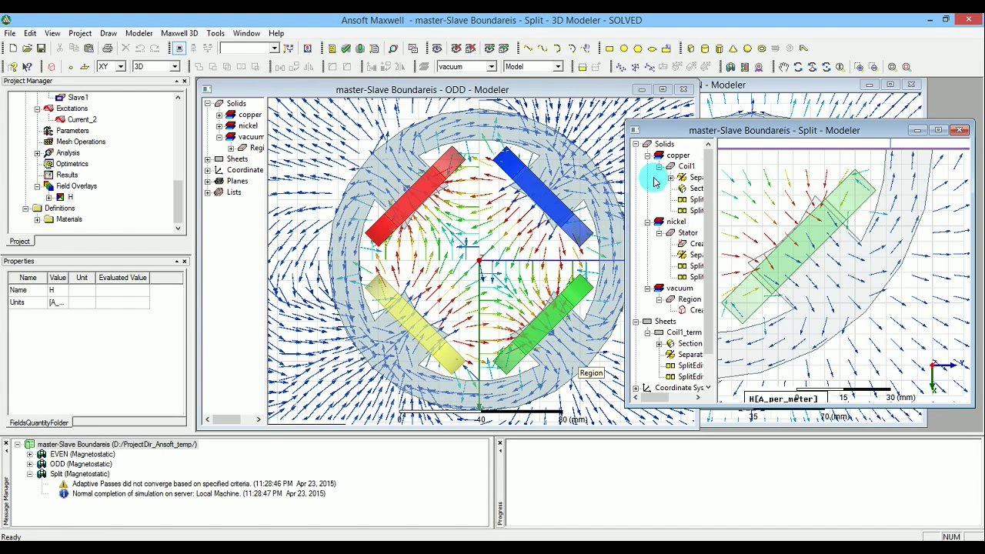
drag(705, 137, 369, 136)
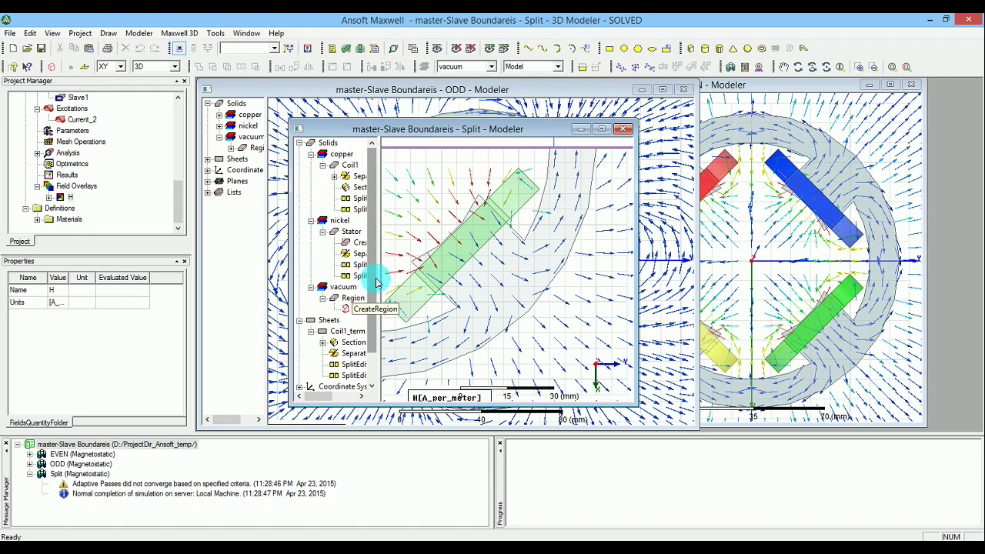
drag(428, 135, 728, 129)
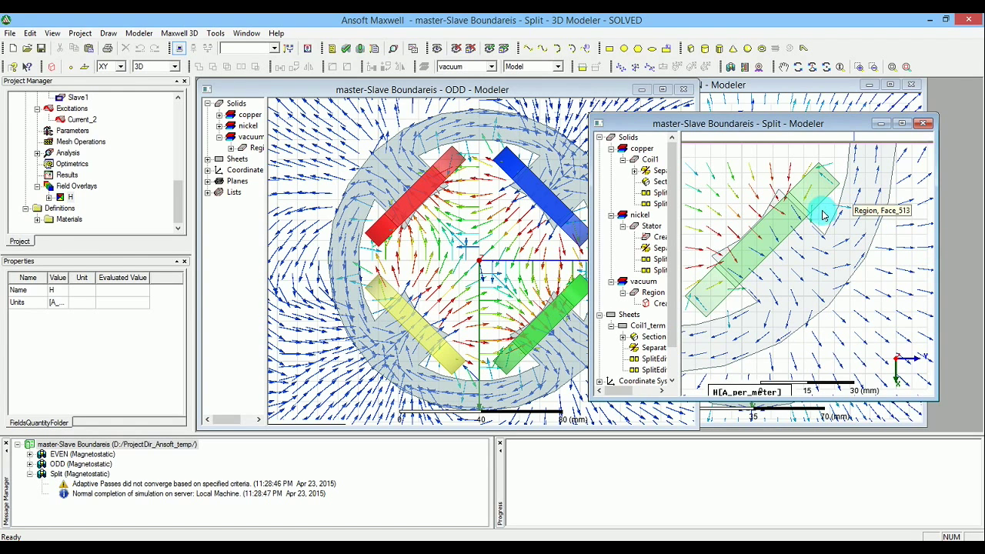
Bring the origin and both cut edges of the Split quarter into view, and inspect the region's face by selecting and deselecting it.
shift+drag(798, 257, 759, 242)
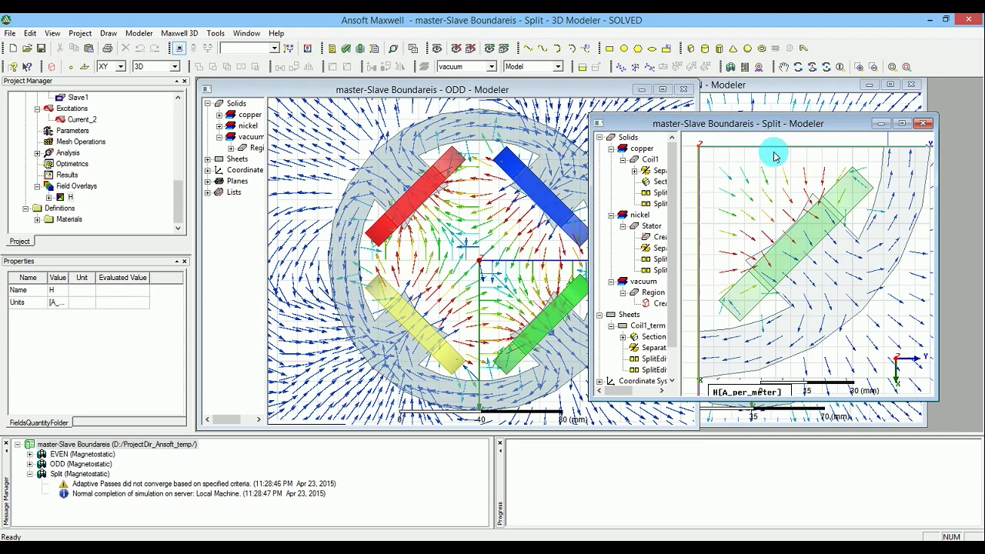
click(783, 223)
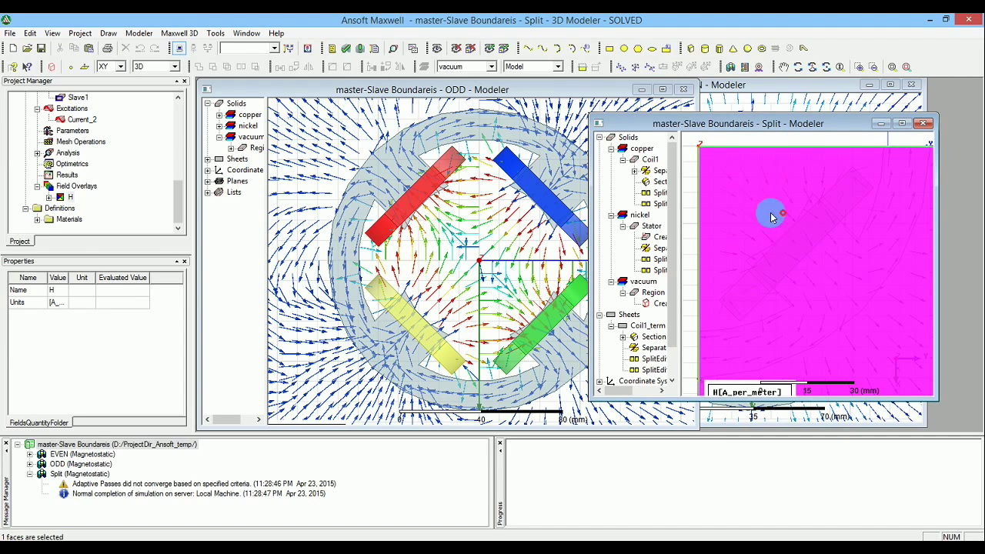
click(825, 231)
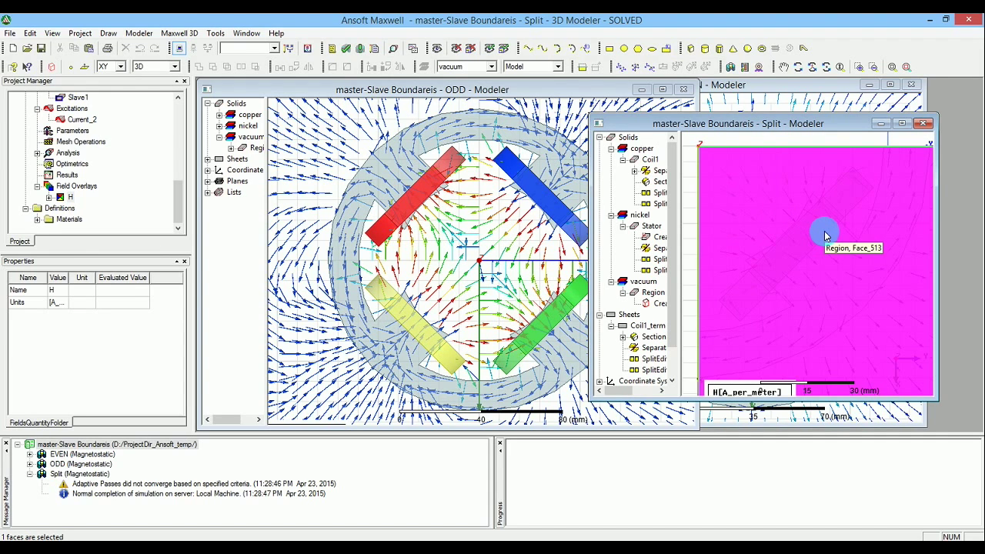
click(823, 231)
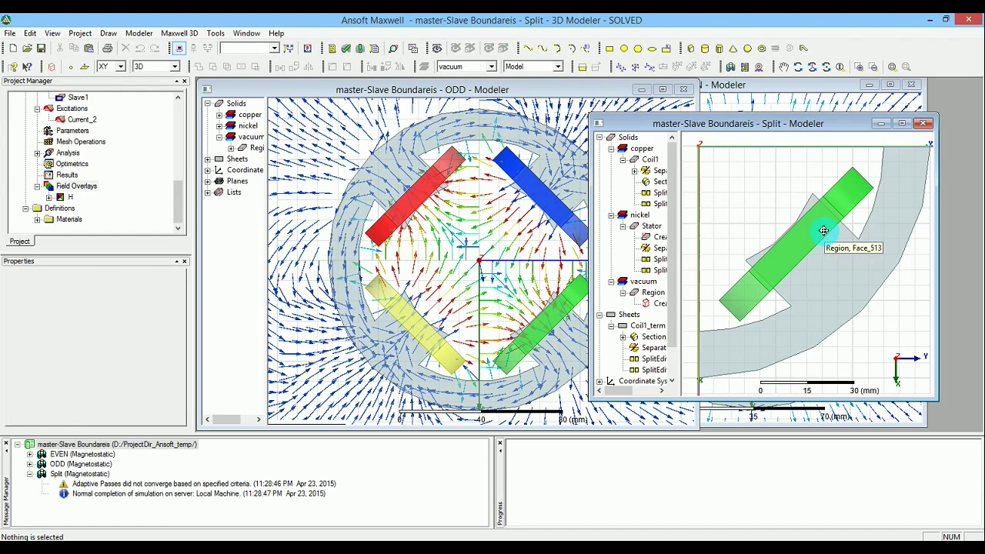
click(712, 246)
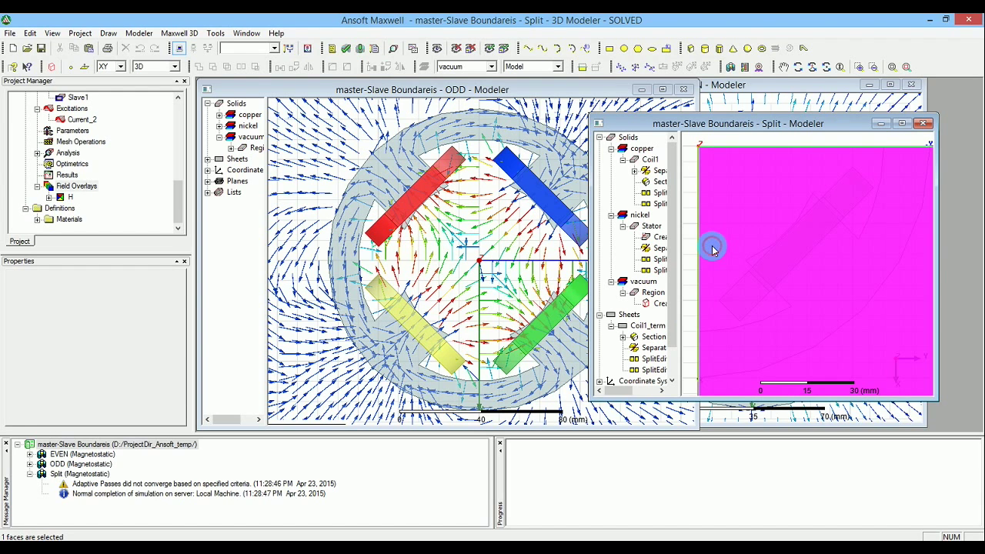
click(695, 241)
Open the plot attributes of the Split design's H overlay and slightly enlarge its vector arrows.
click(60, 199)
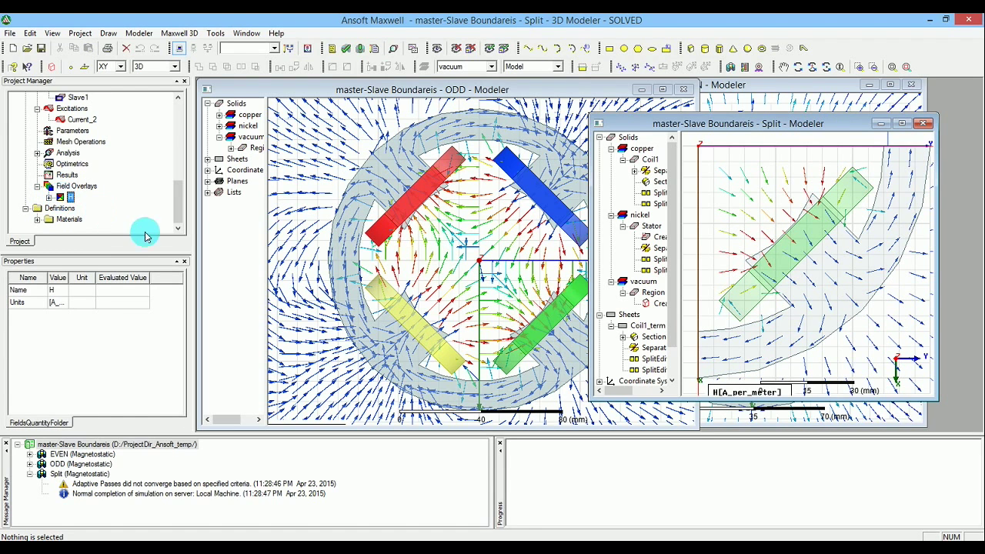
right_click(73, 198)
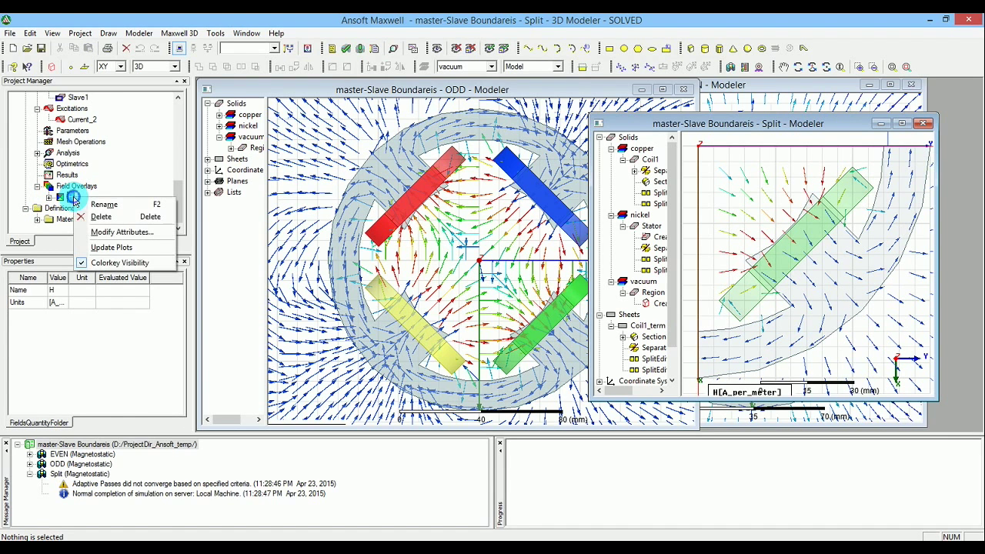
click(105, 231)
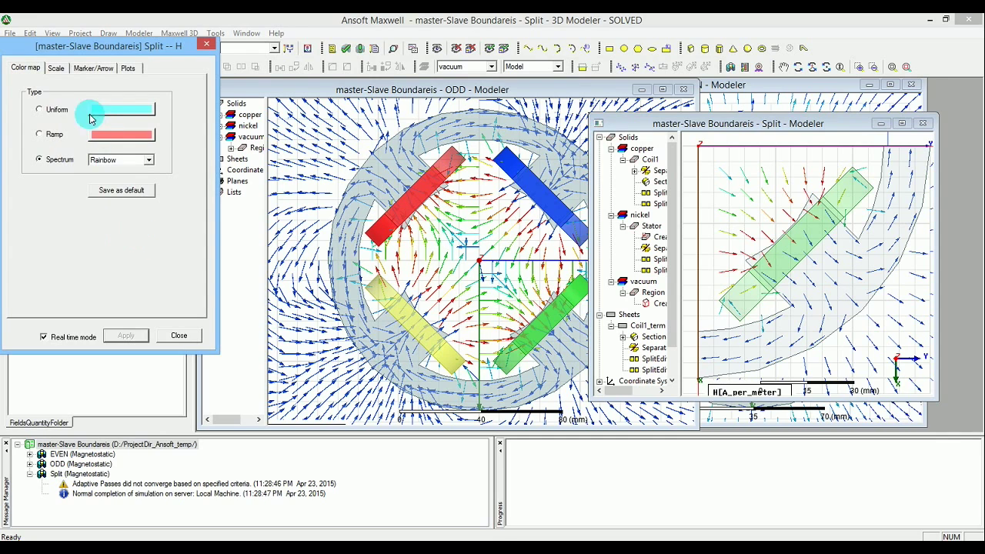
click(62, 69)
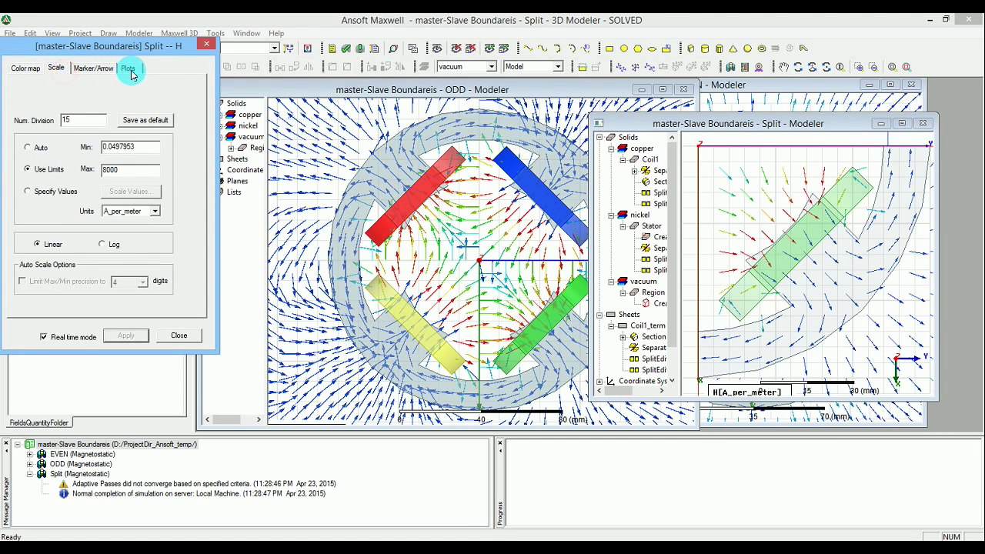
click(128, 69)
click(106, 69)
click(70, 208)
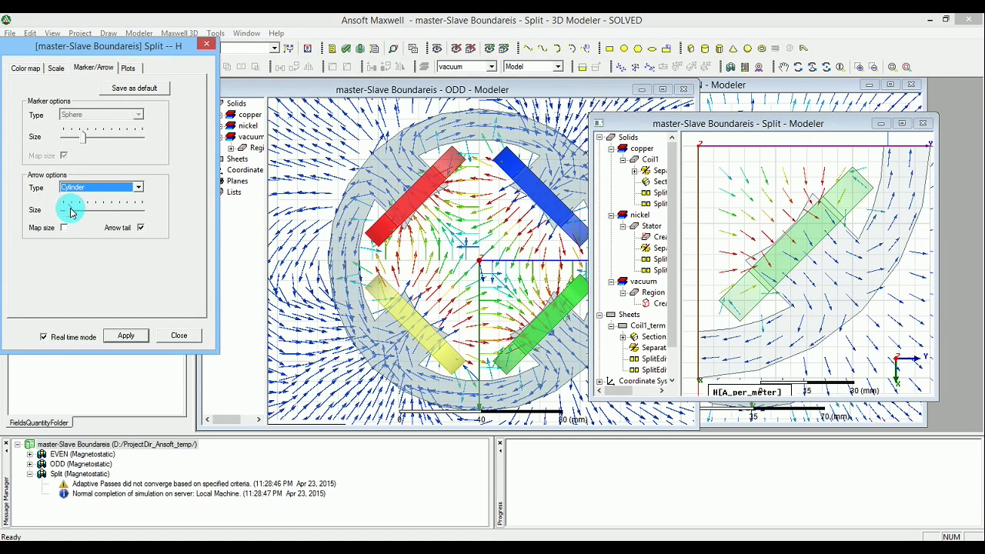
mouse_move(70, 213)
mouse_down()
mouse_move(90, 215)
mouse_move(74, 210)
mouse_up()
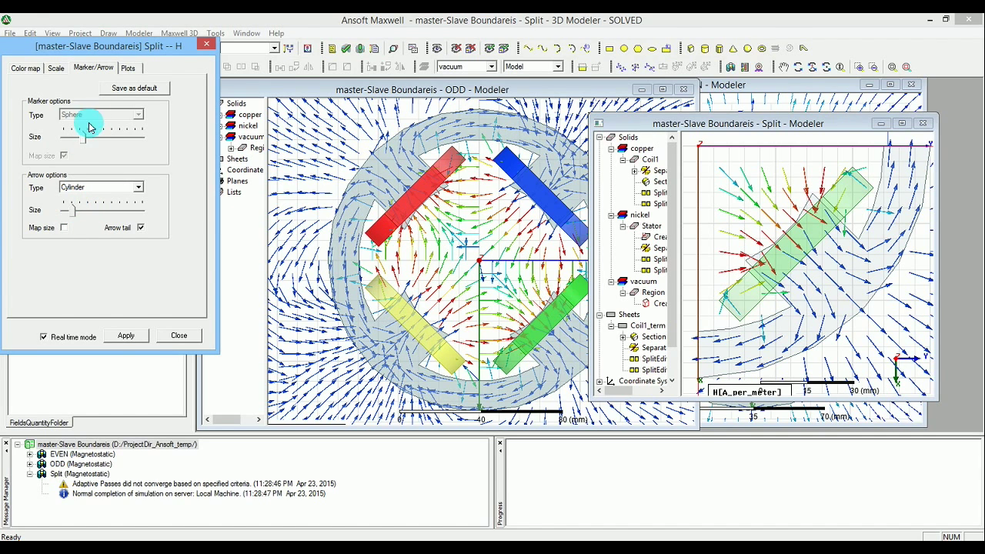
Slightly increase the vector spacing of H_Vector1 and set its plot quality to Very Fine.
click(125, 69)
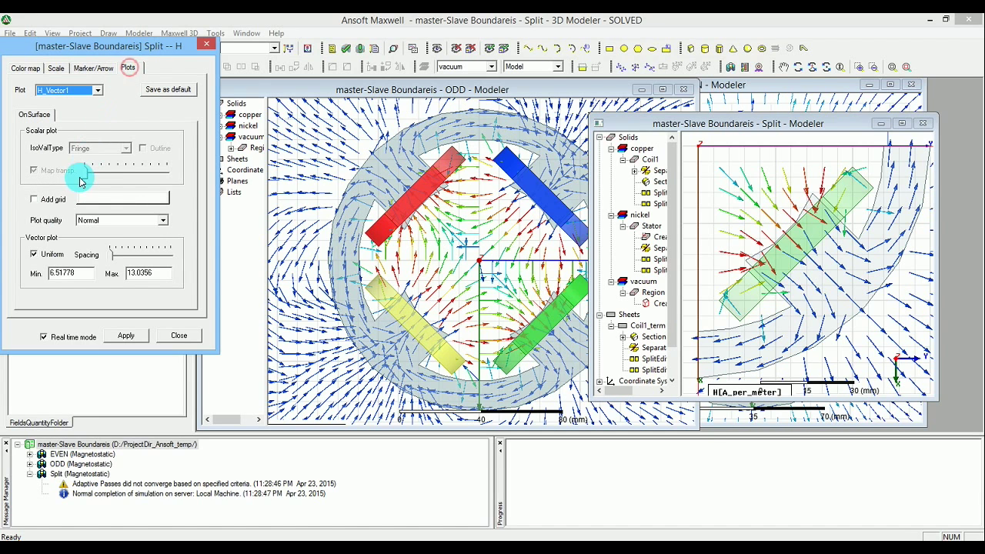
drag(108, 255, 118, 255)
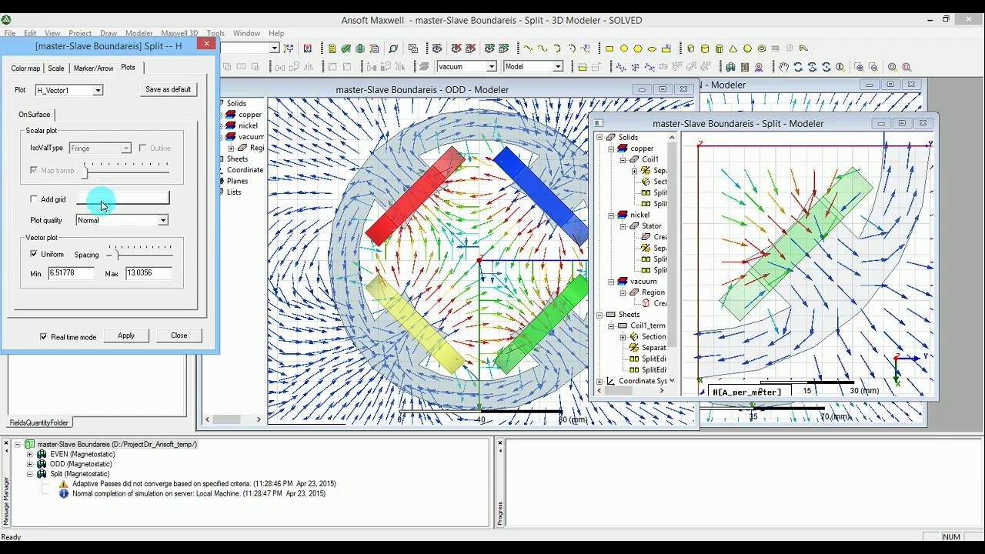
click(106, 221)
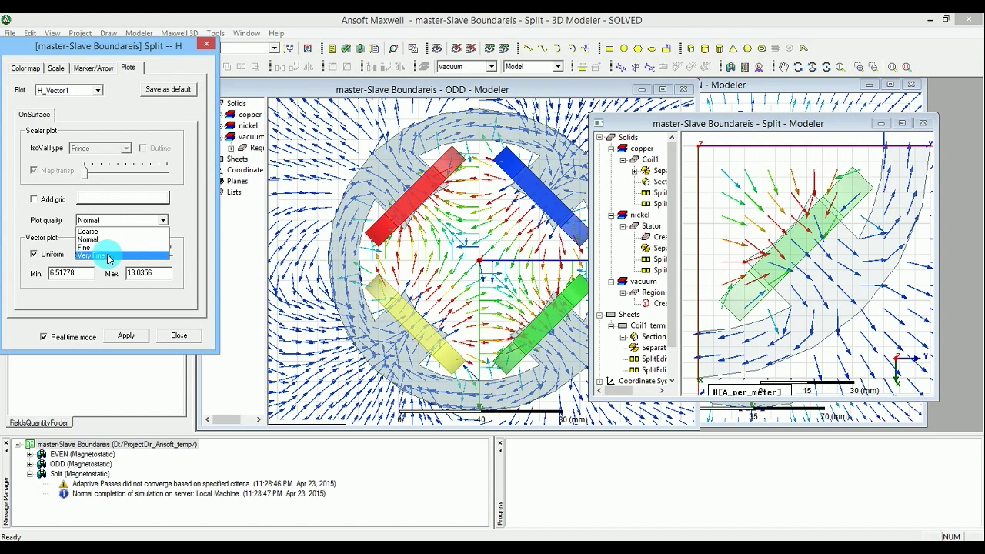
click(107, 254)
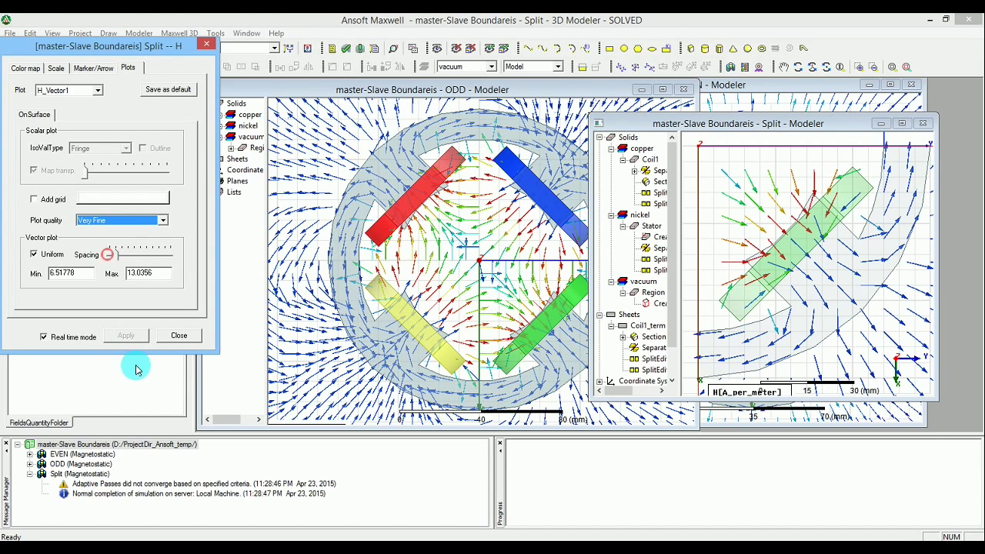
click(178, 336)
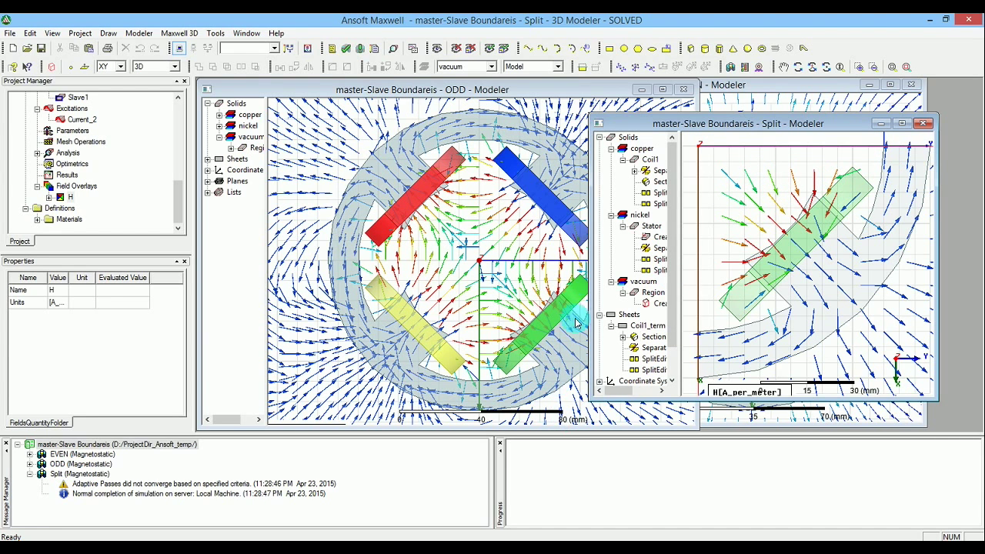
Bring the EVEN plot forward and place the Split window beside it over the ODD plot to compare their H fields.
drag(735, 131, 366, 137)
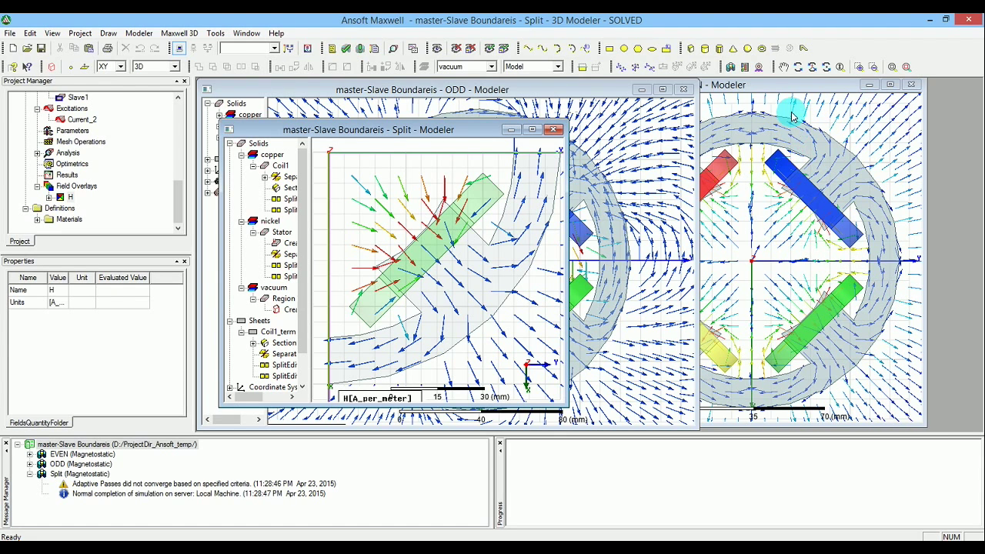
click(780, 90)
click(781, 93)
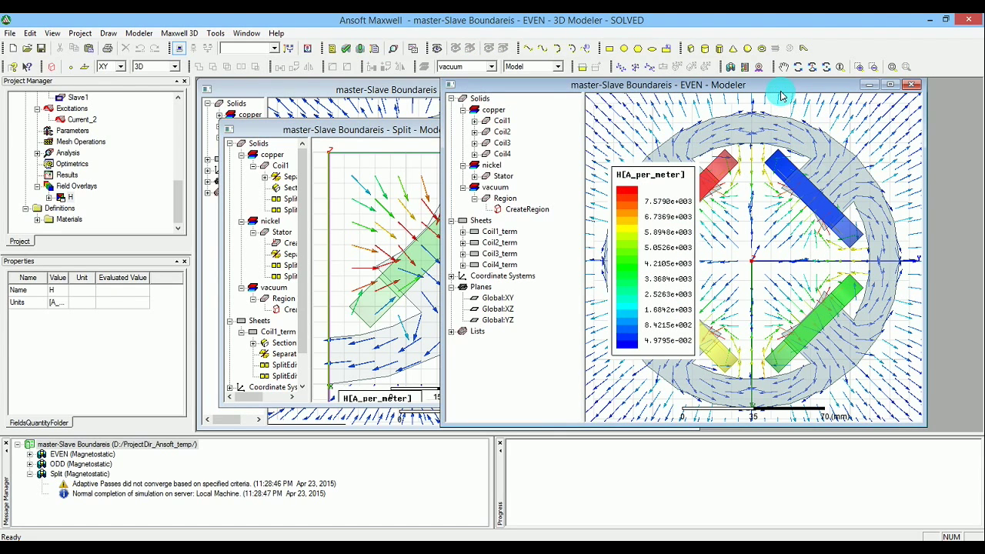
click(265, 156)
drag(316, 126, 375, 127)
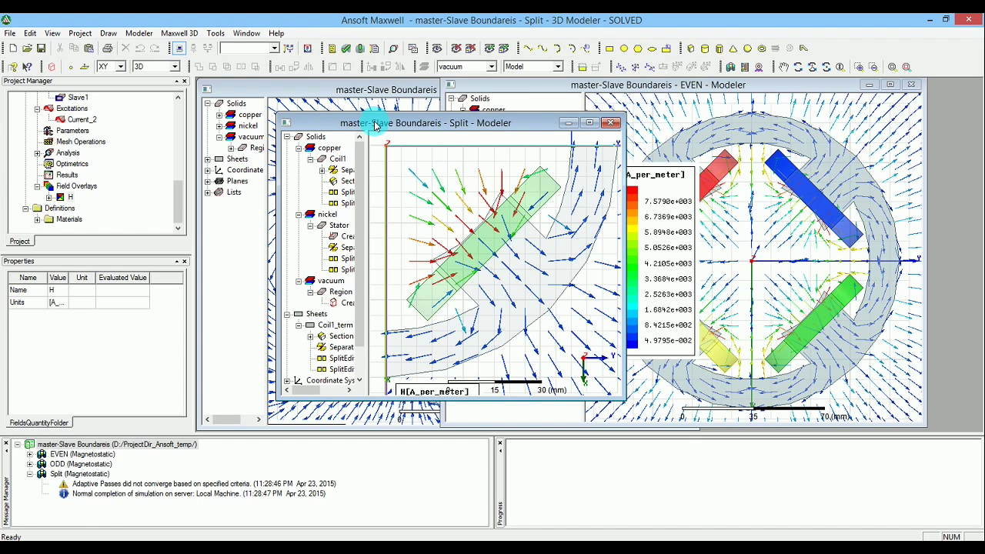
Review the solution type options of the Split design and dismiss them without applying a change.
click(139, 35)
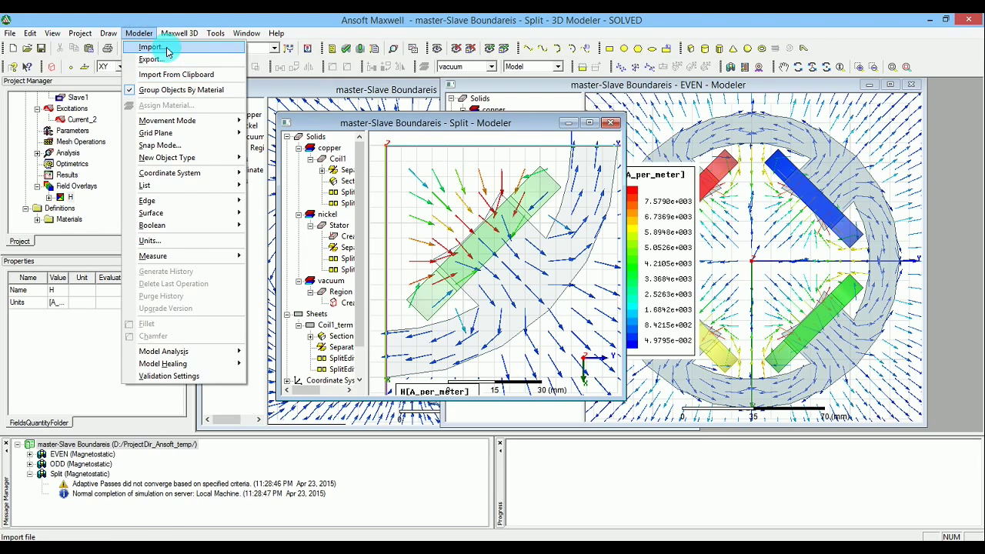
click(191, 33)
click(191, 34)
click(197, 47)
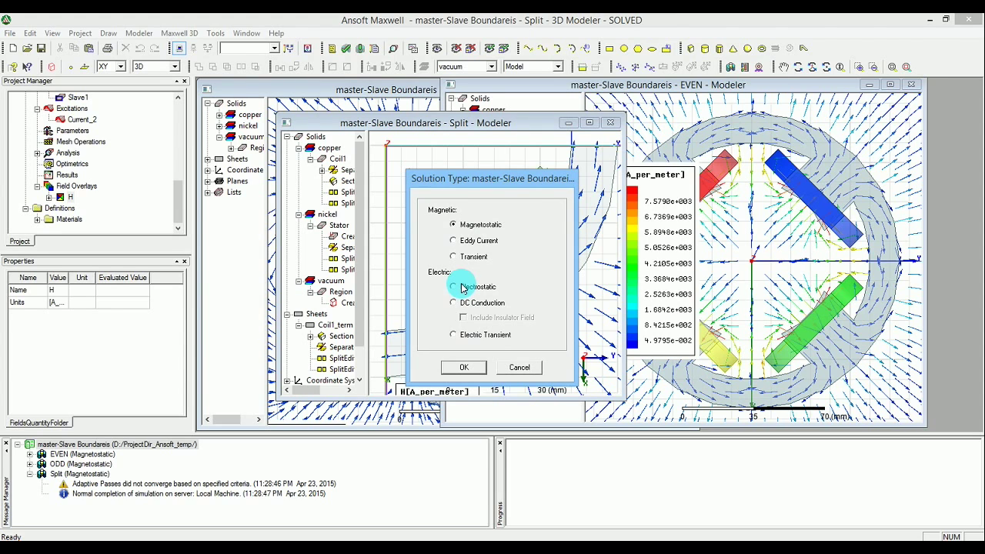
click(512, 367)
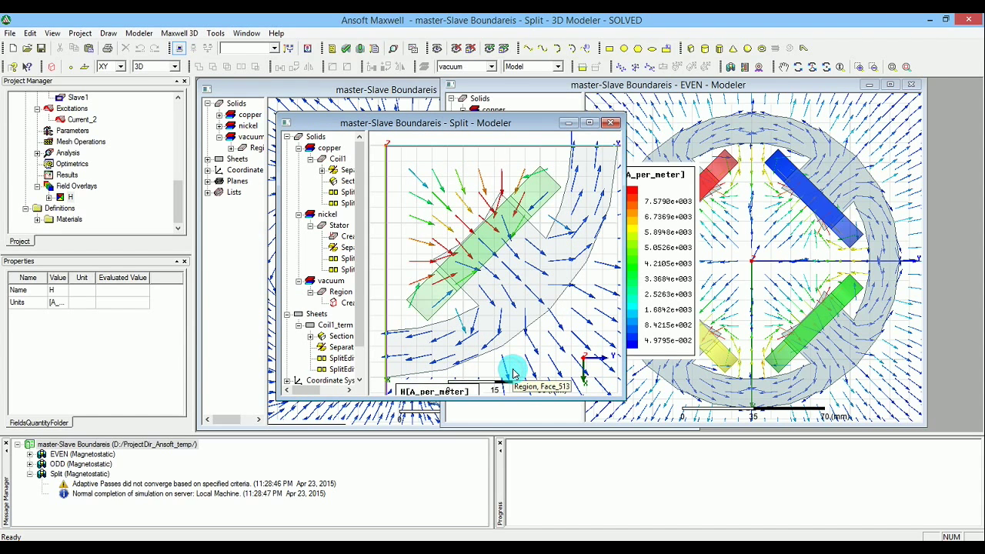